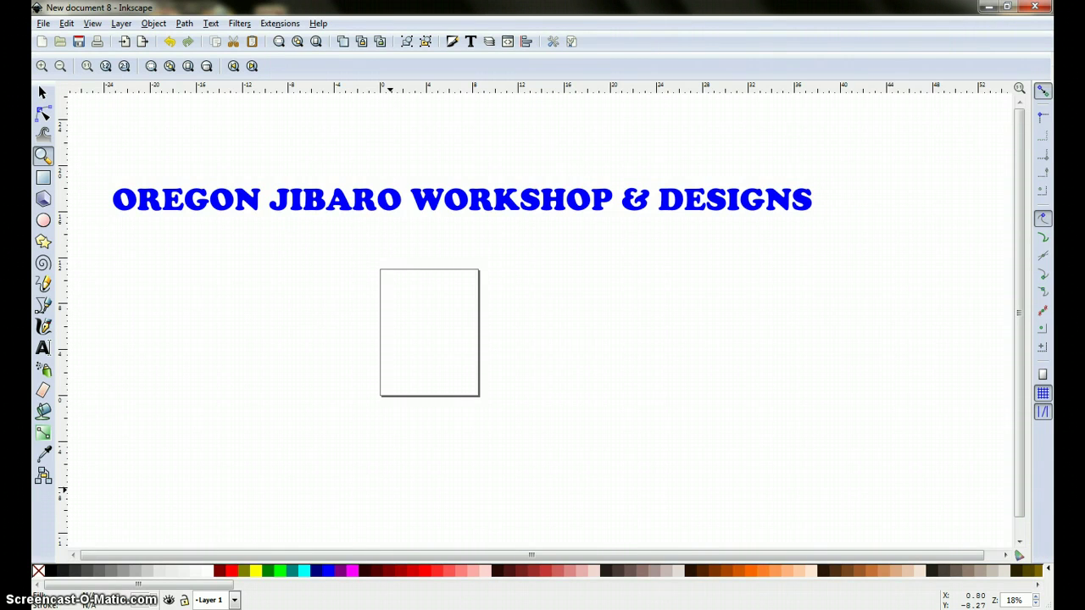
In GIMP, fade the photy layer to 0 to compare with the ship photo, then return it to 100 opacity
key("alt+Tab")
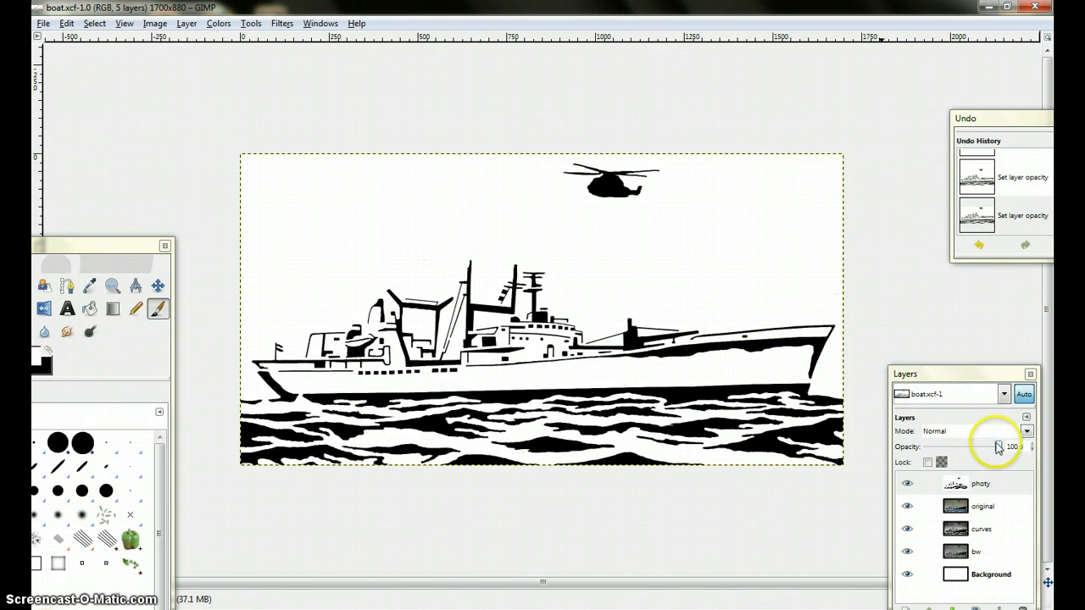
left_click_drag(998, 446, 903, 448)
left_click_drag(659, 370, 793, 368)
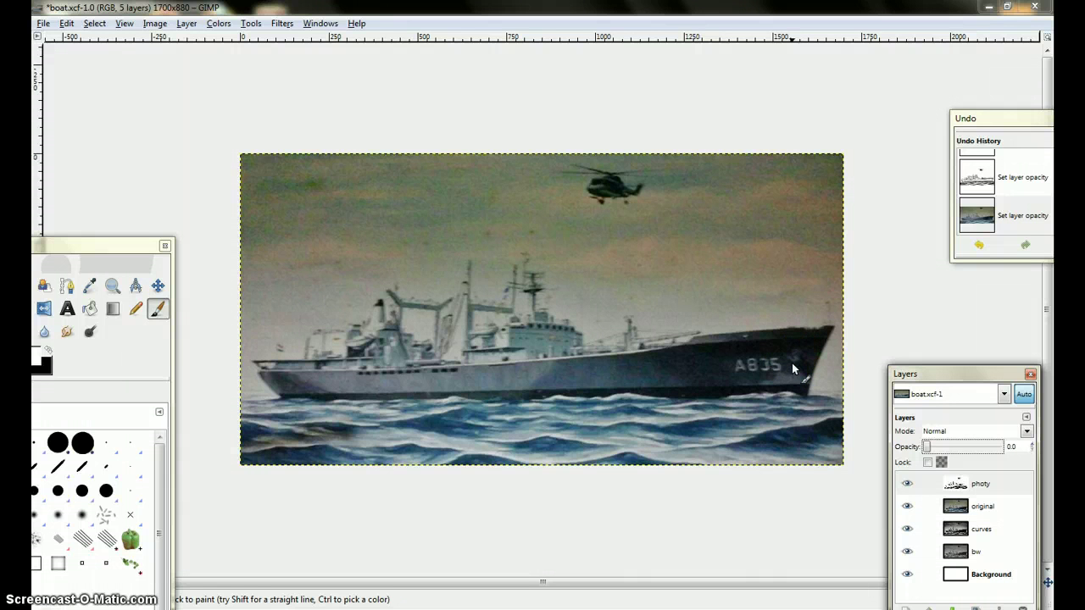
left_click(931, 448)
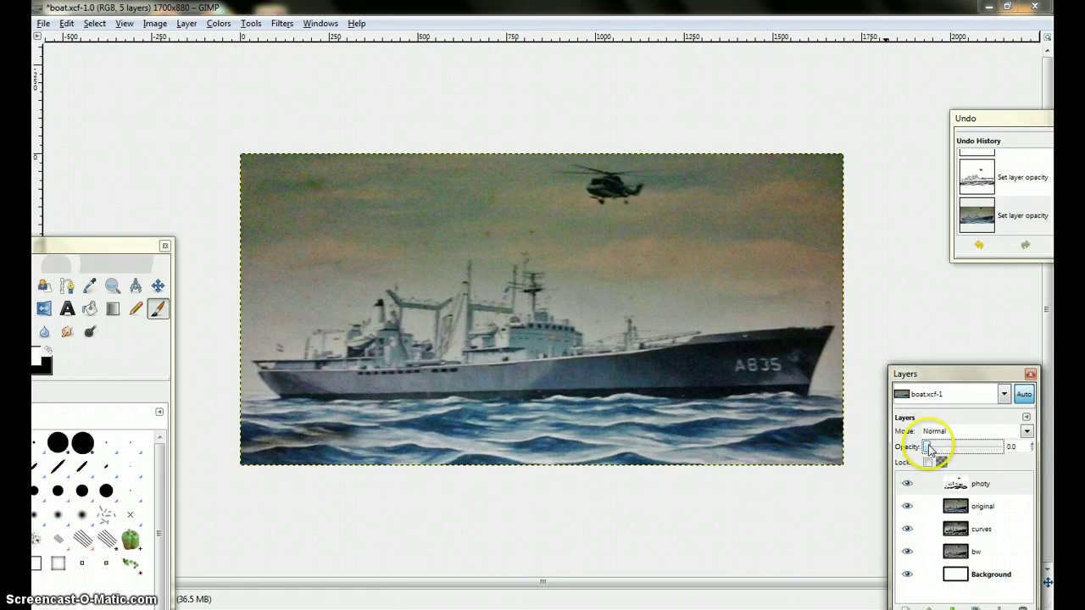
left_click_drag(931, 447, 1024, 462)
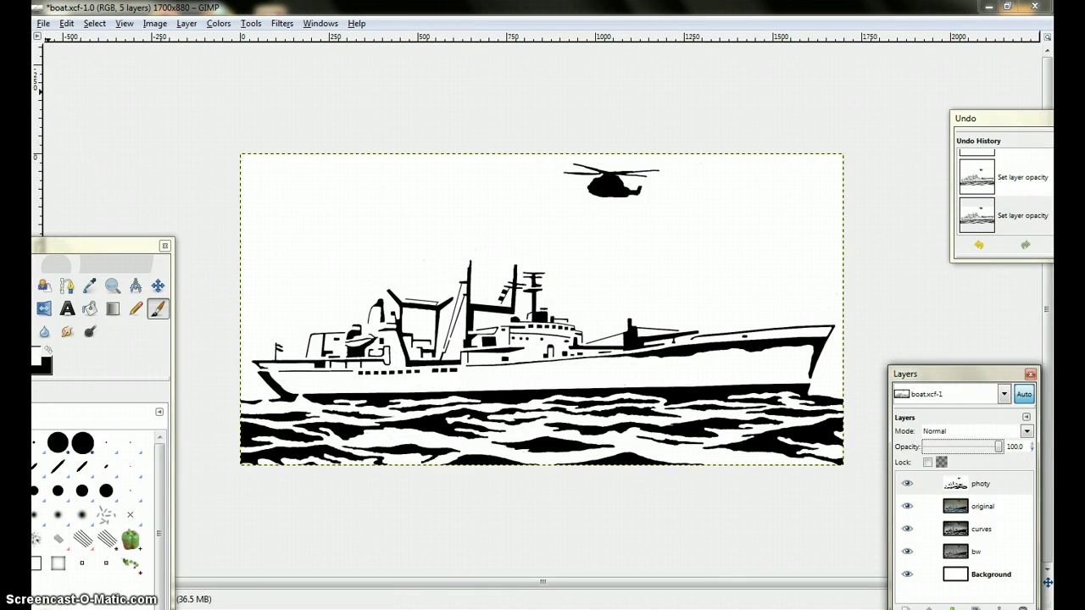
Export the stencil as a flattened JPEG, boat.jpg, replacing the old file, at quality 100
left_click(44, 24)
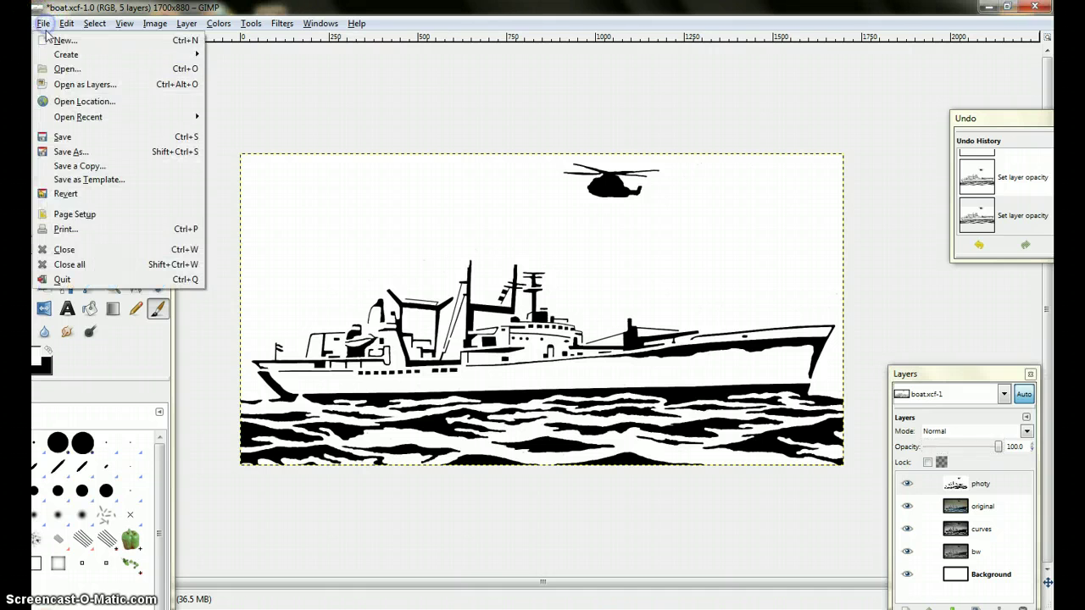
left_click(71, 153)
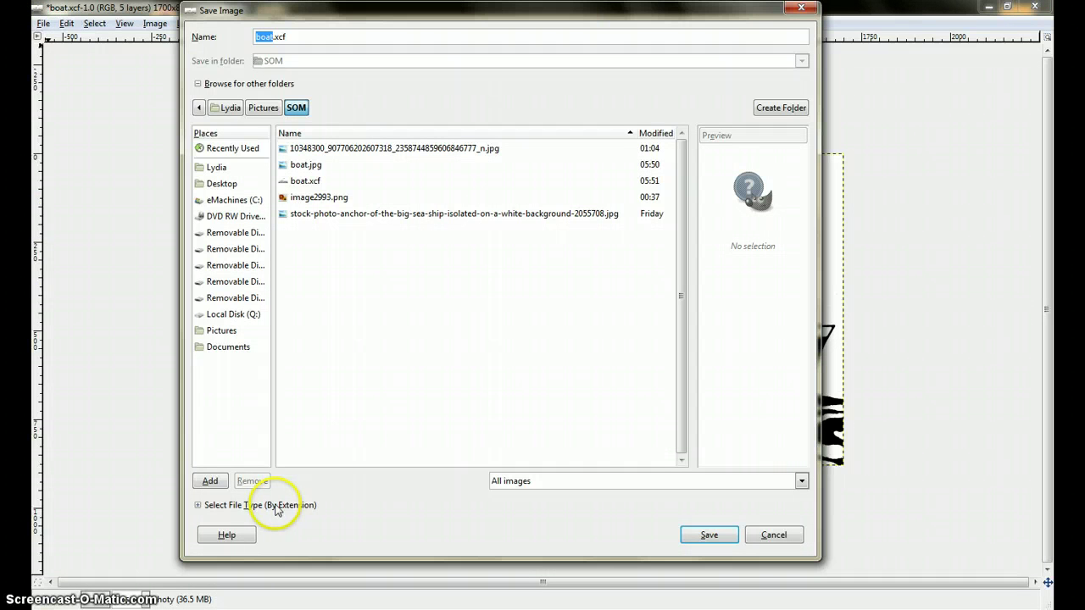
left_click(262, 506)
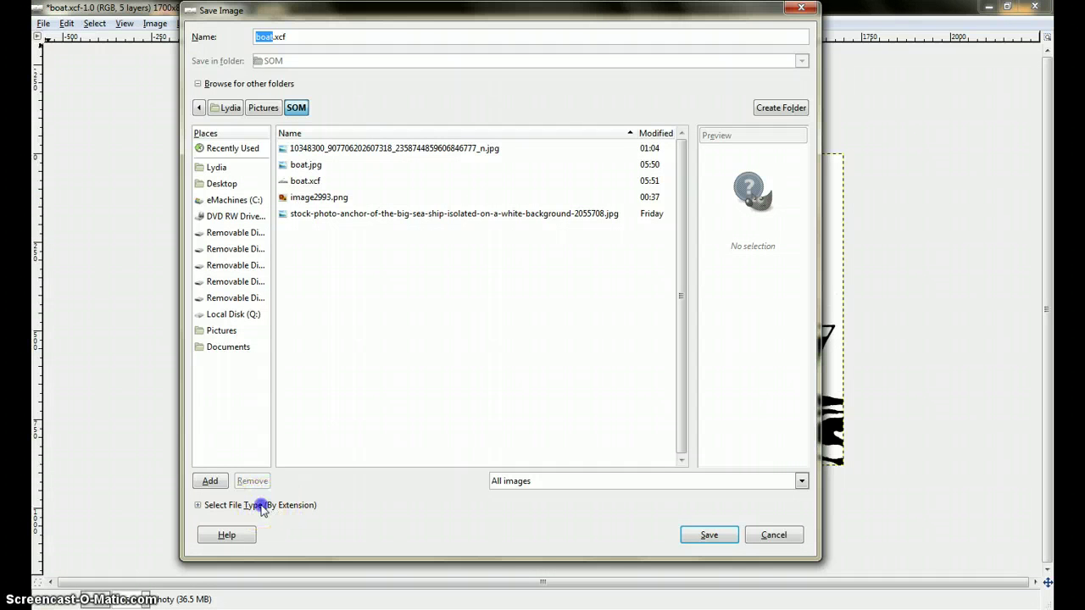
scroll(258, 471, "down", 4)
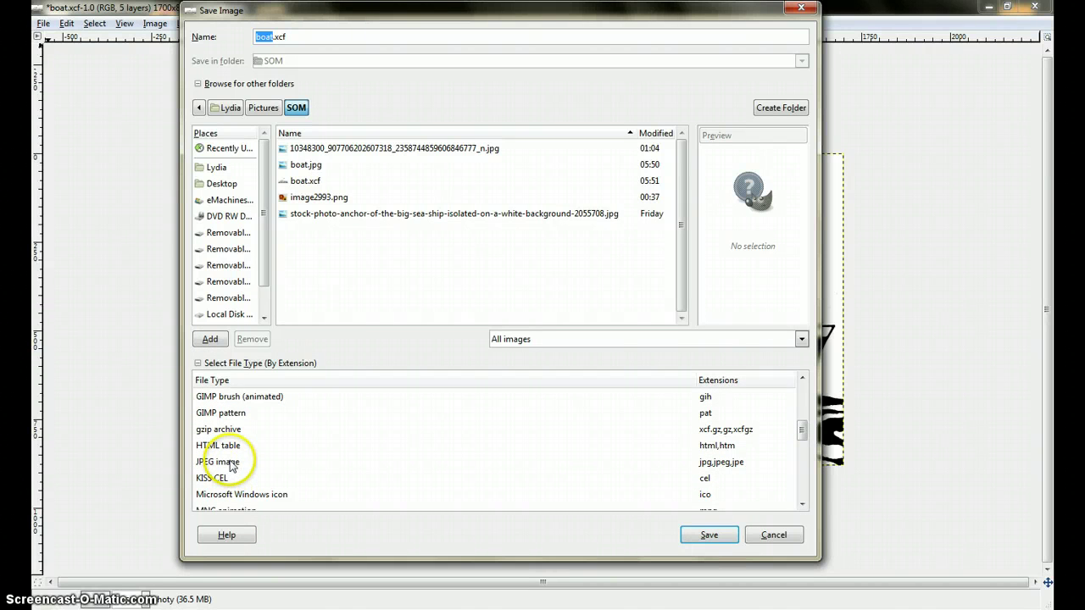
left_click(222, 462)
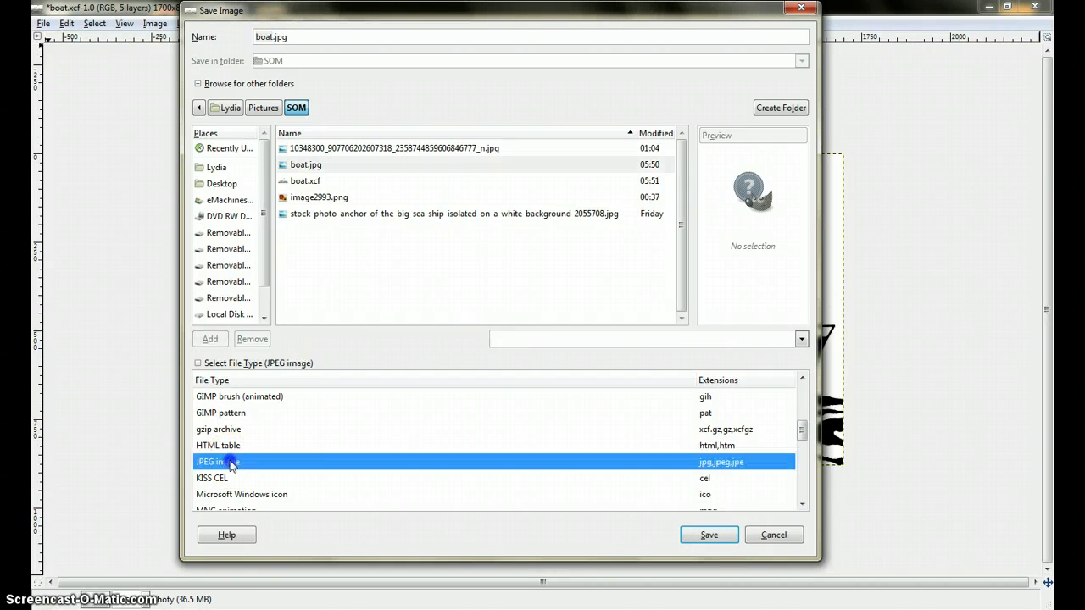
left_click(709, 538)
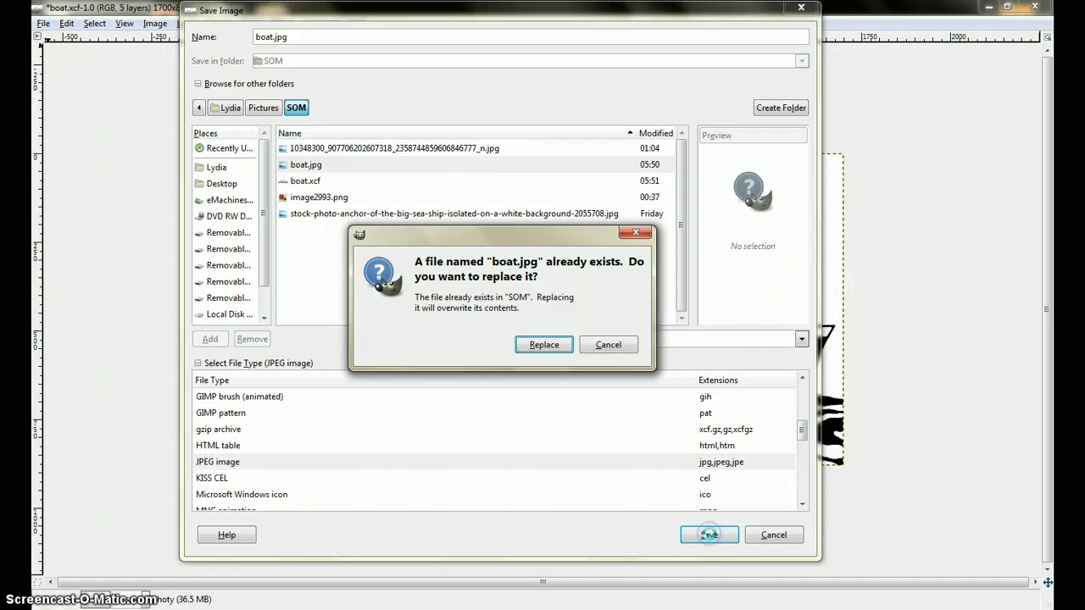
left_click(550, 346)
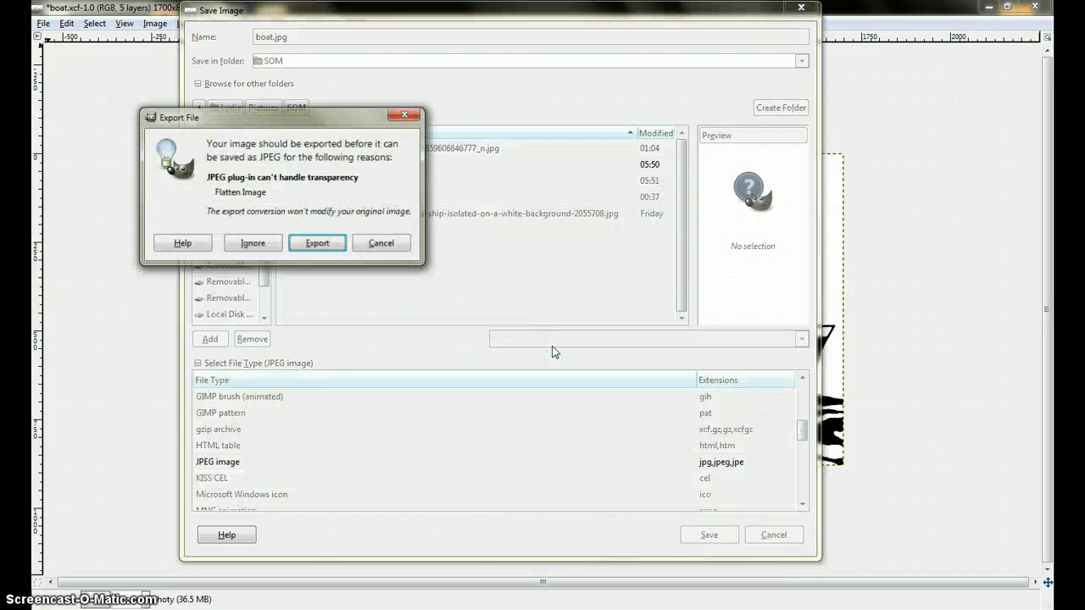
left_click(319, 244)
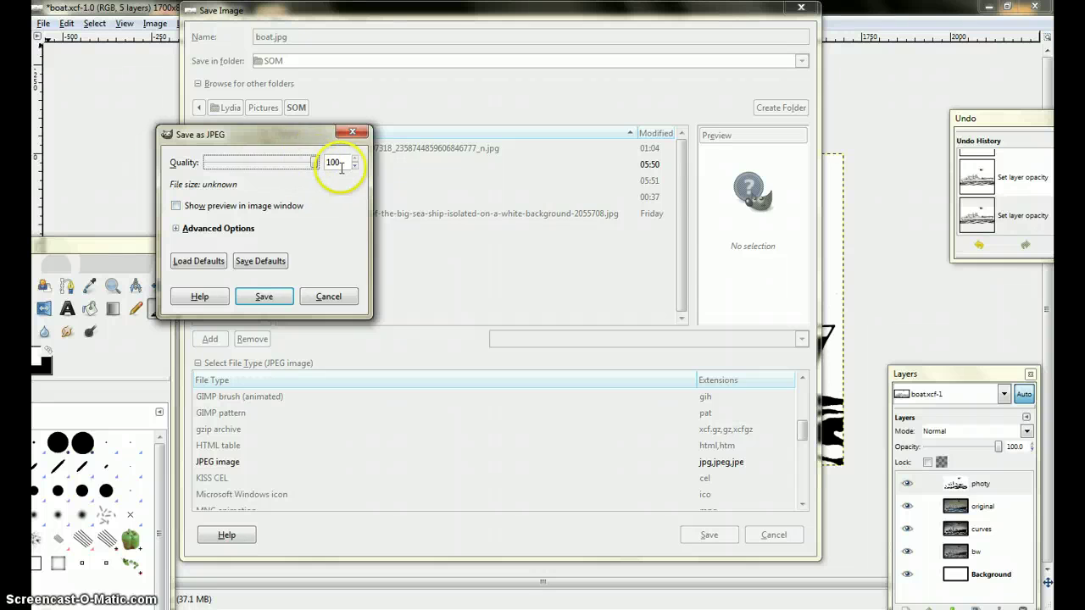
left_click(265, 297)
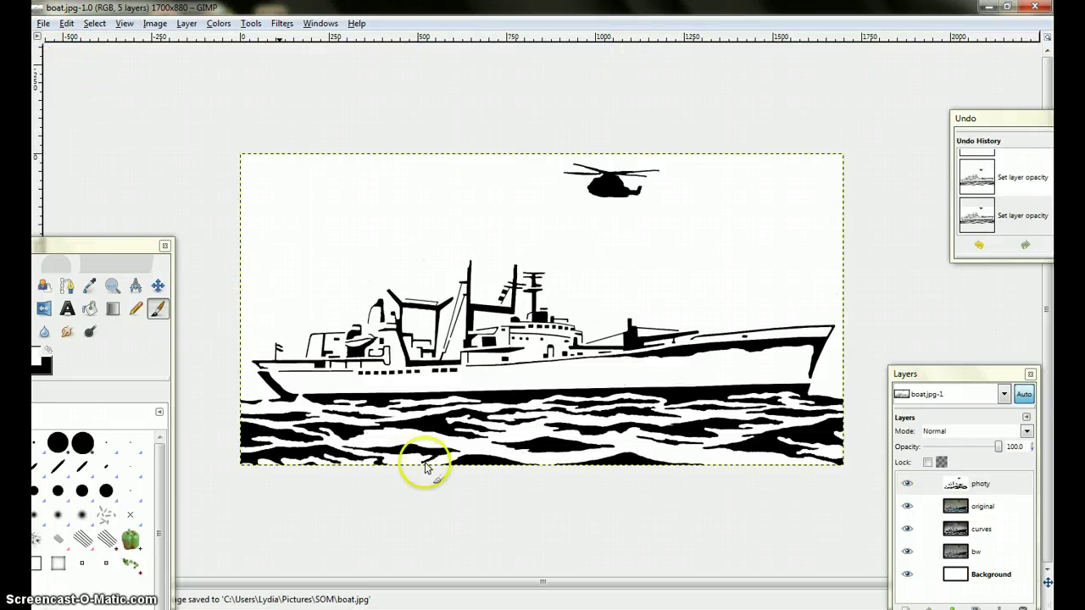
Save the layered stencil in GIMP XCF format as boat.xcf, replacing the existing file
left_click(42, 23)
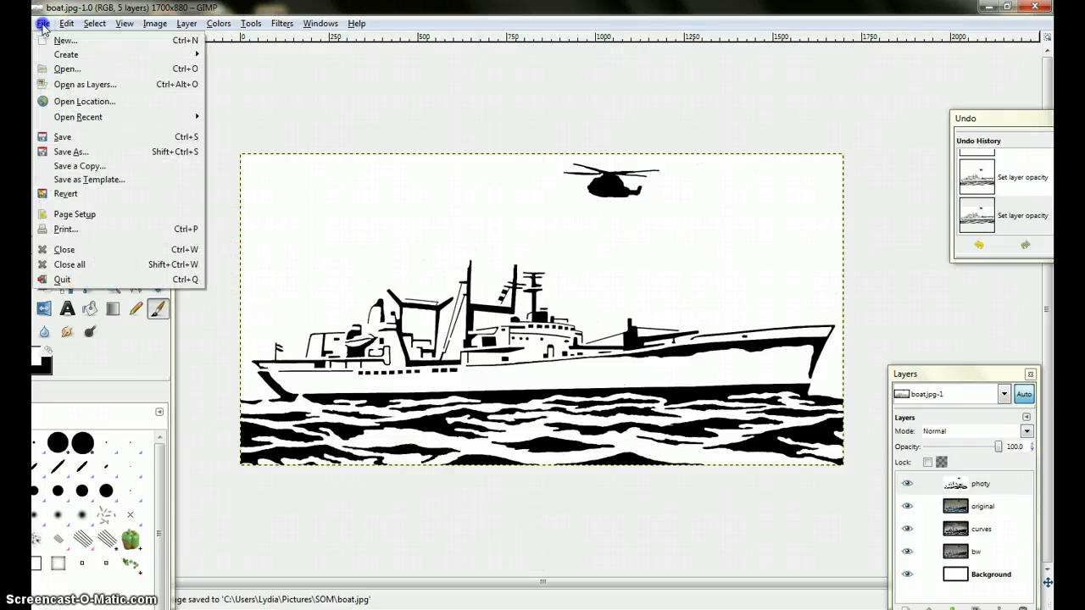
left_click(84, 153)
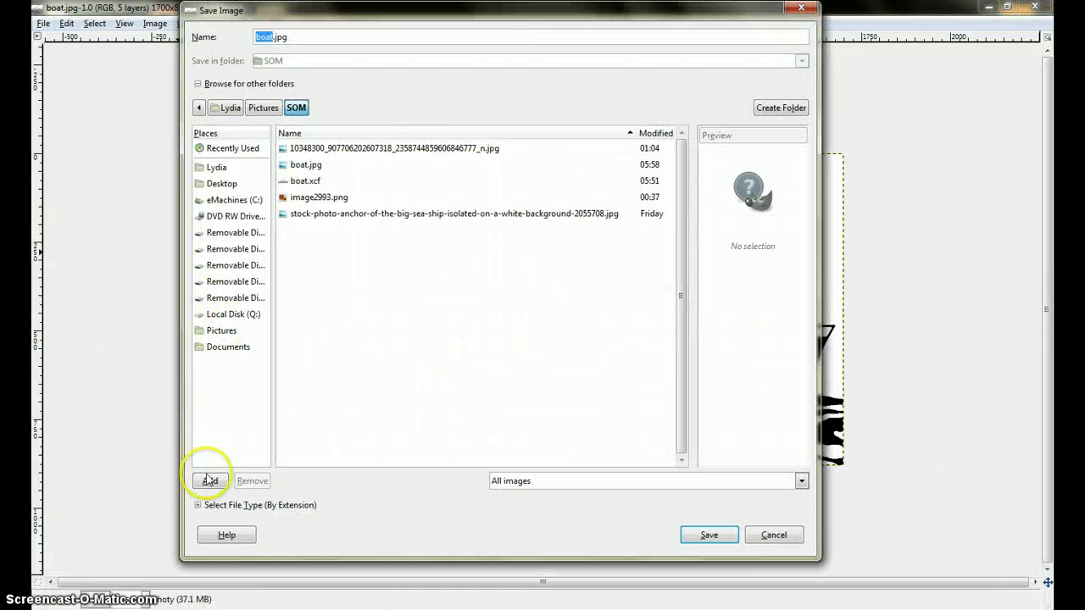
left_click(261, 507)
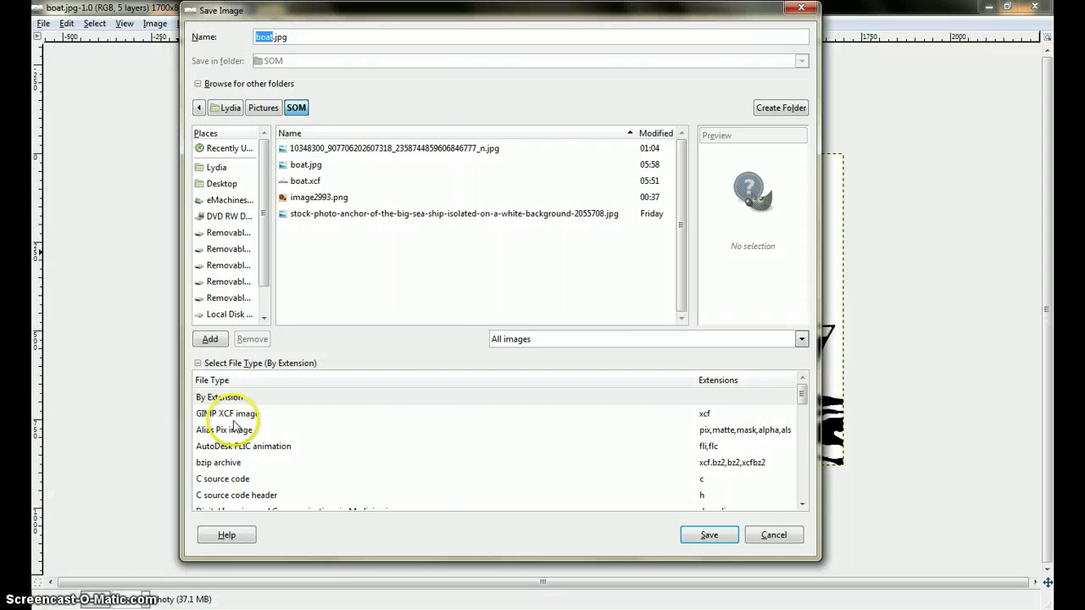
left_click(242, 415)
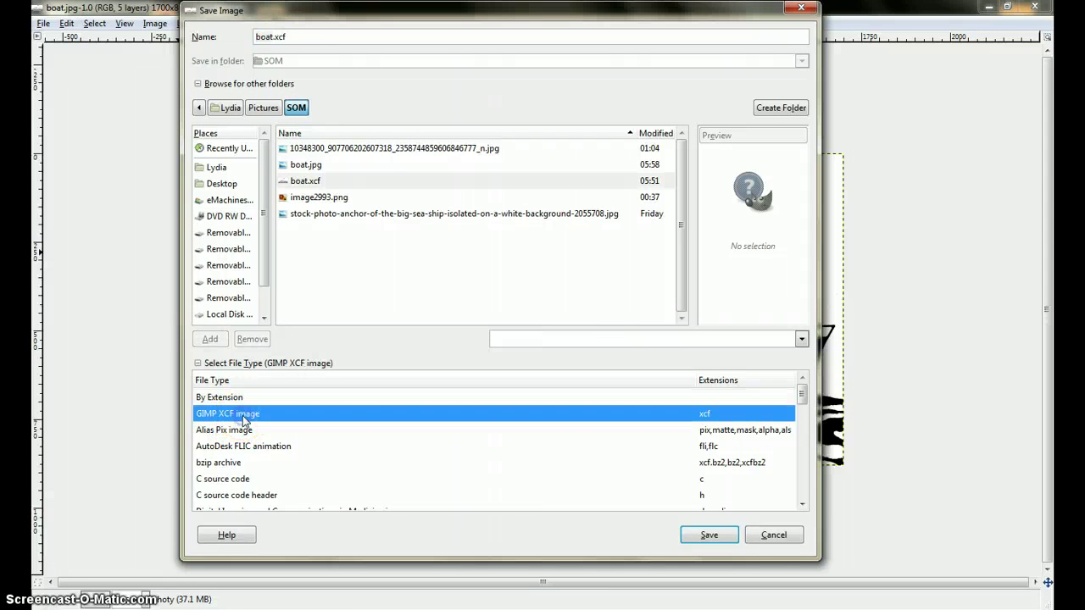
left_click(703, 535)
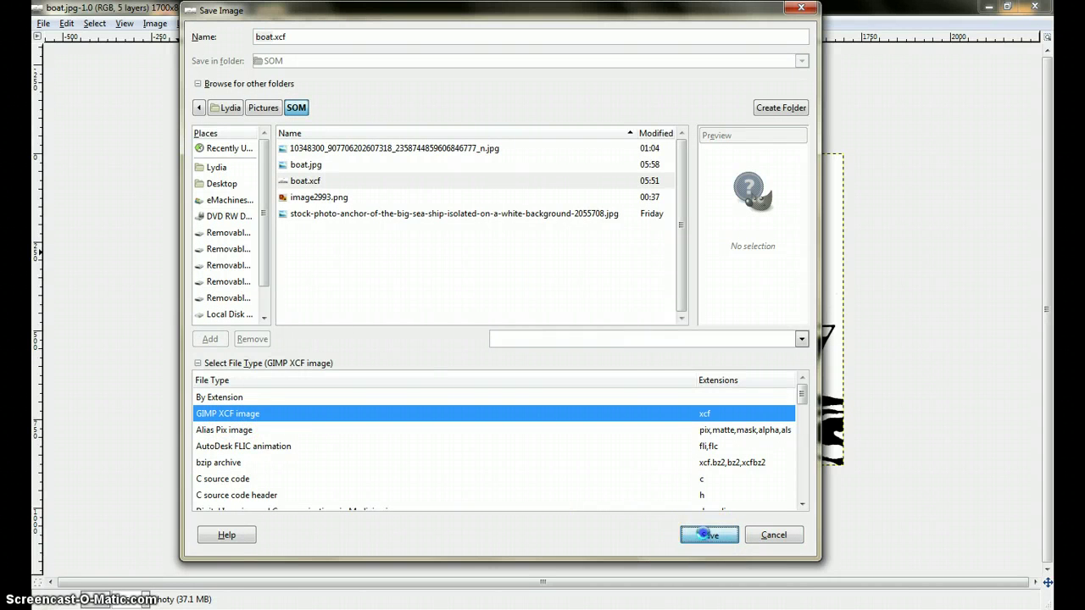
left_click(542, 347)
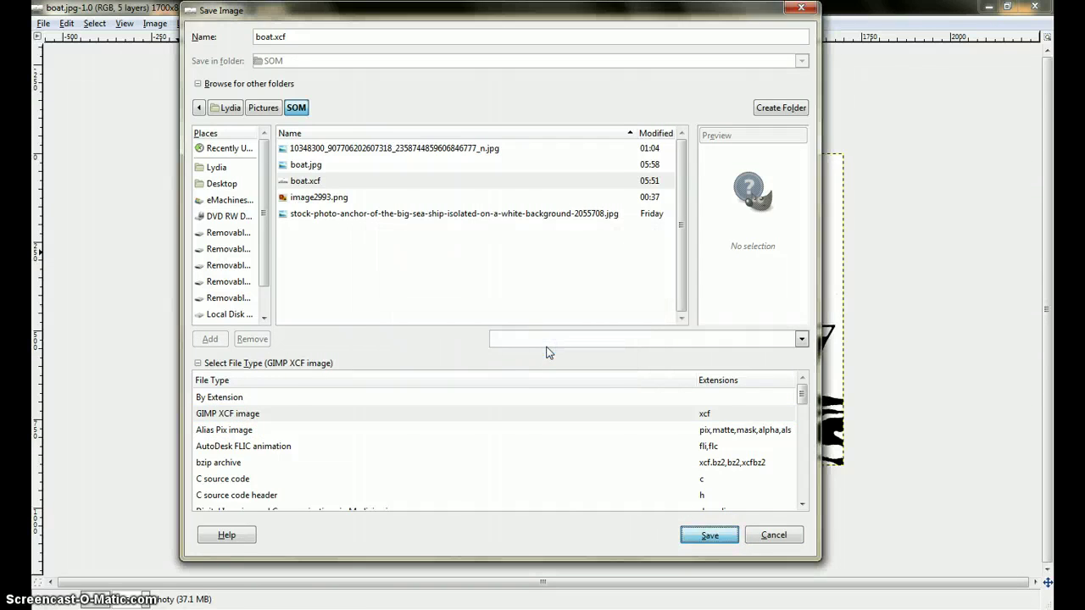
left_click(473, 536)
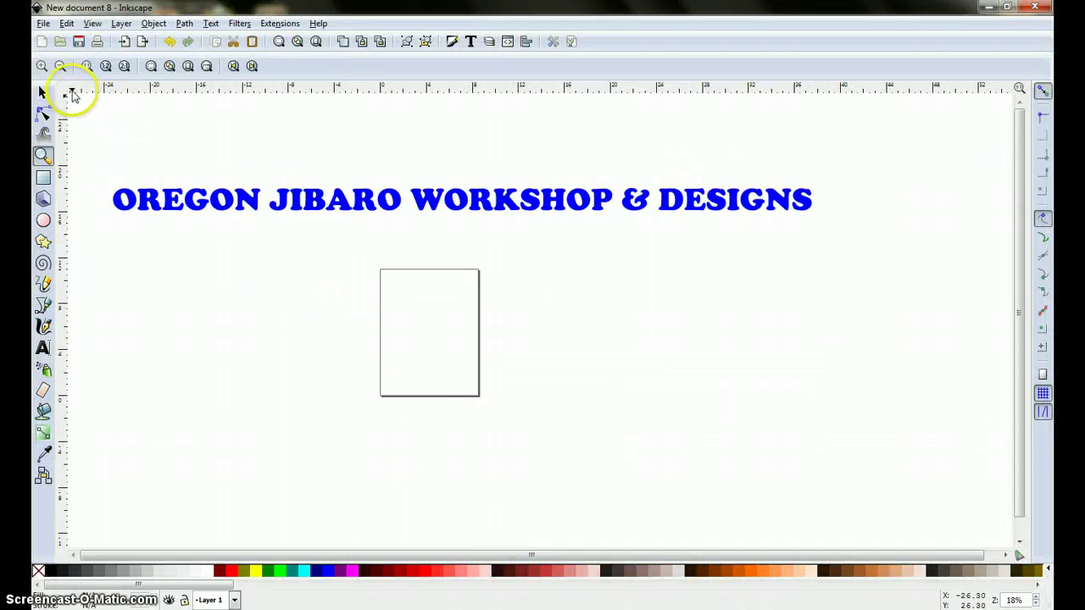
Import the boat image from the SOM folder into Inkscape as an embedded image
left_click(43, 24)
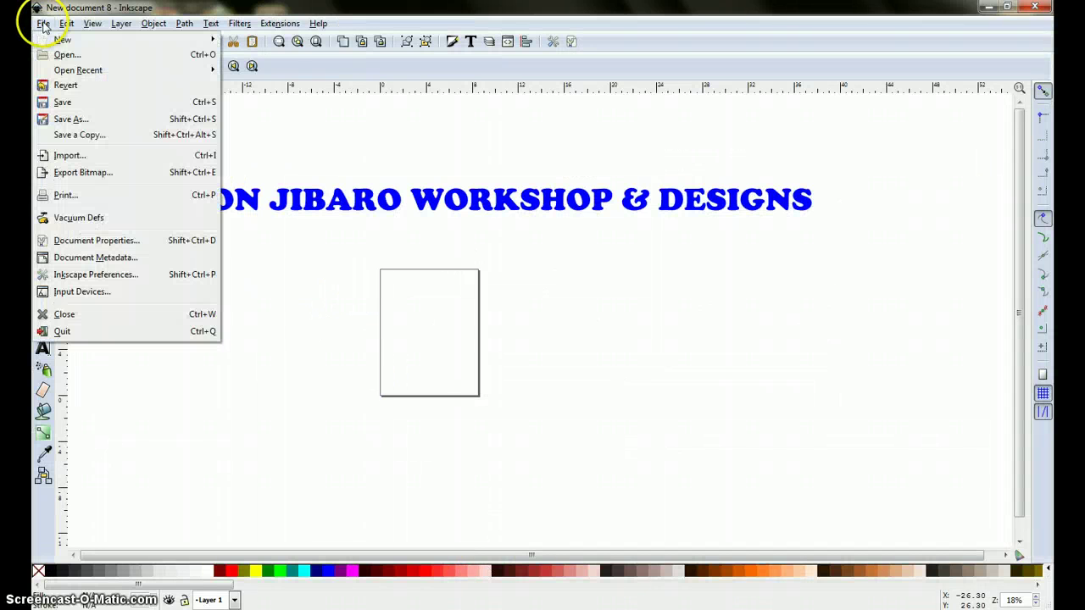
left_click(70, 158)
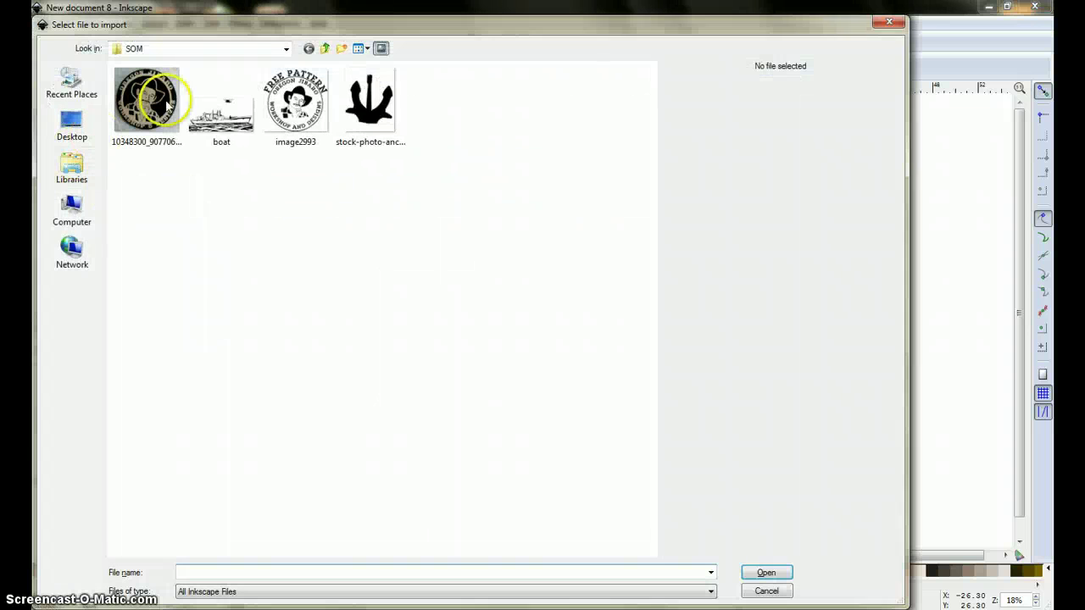
left_click(223, 136)
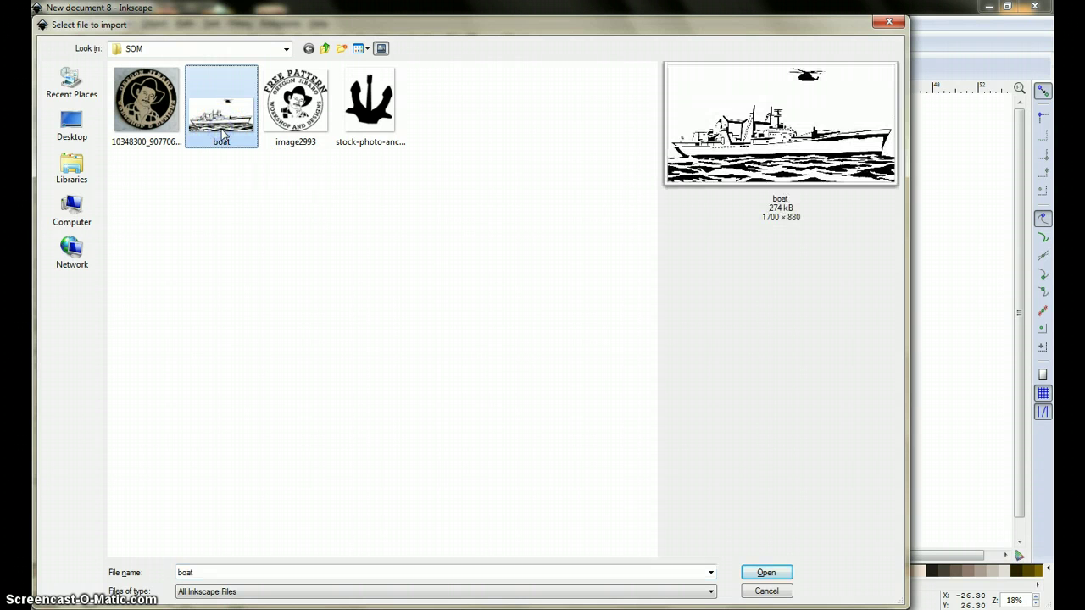
left_click(777, 578)
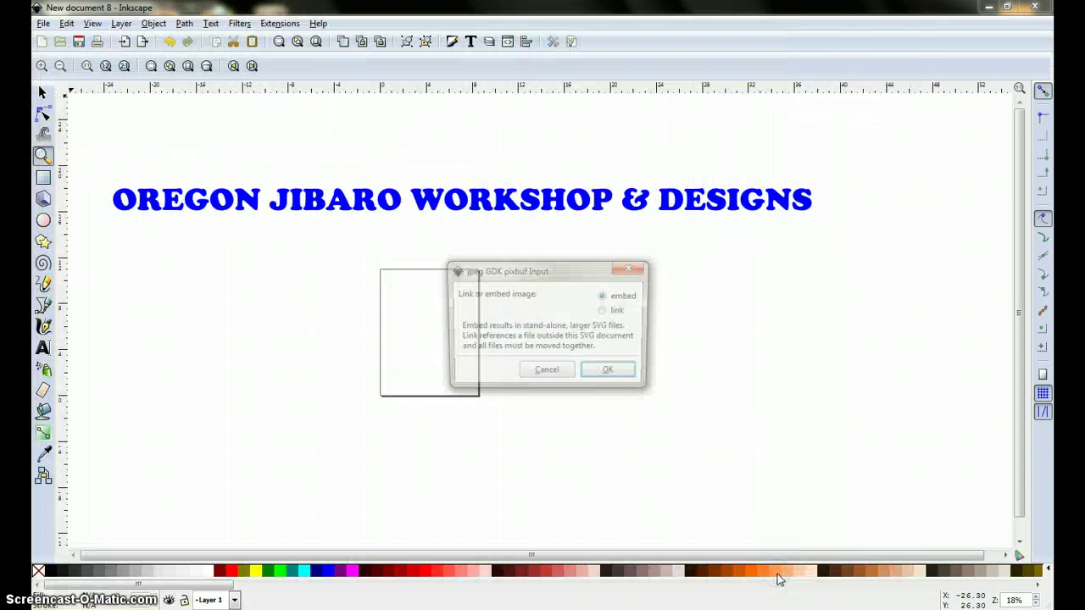
left_click(600, 378)
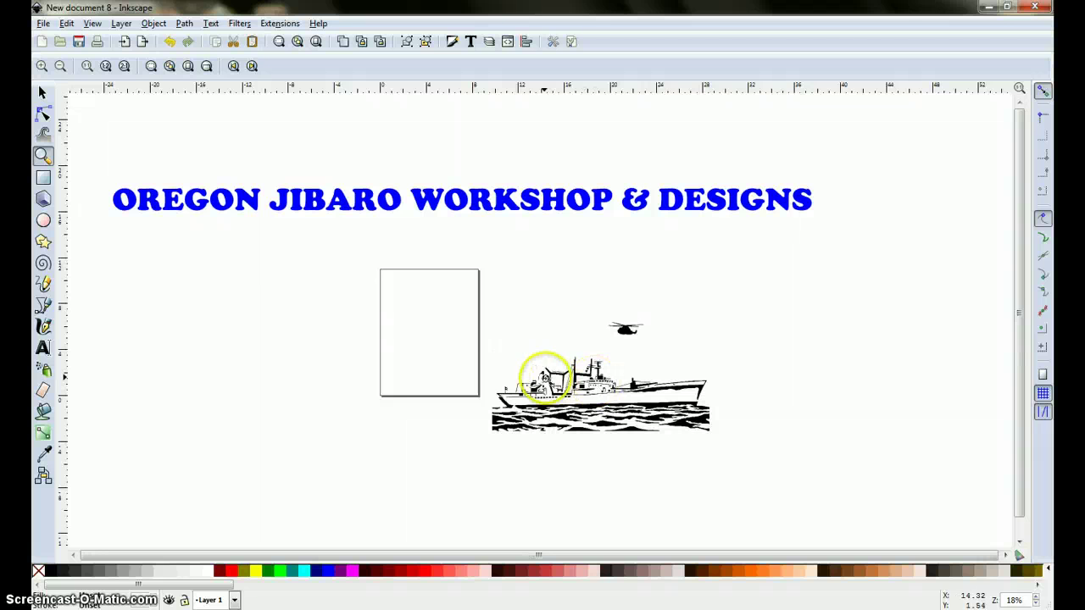
left_click(42, 155)
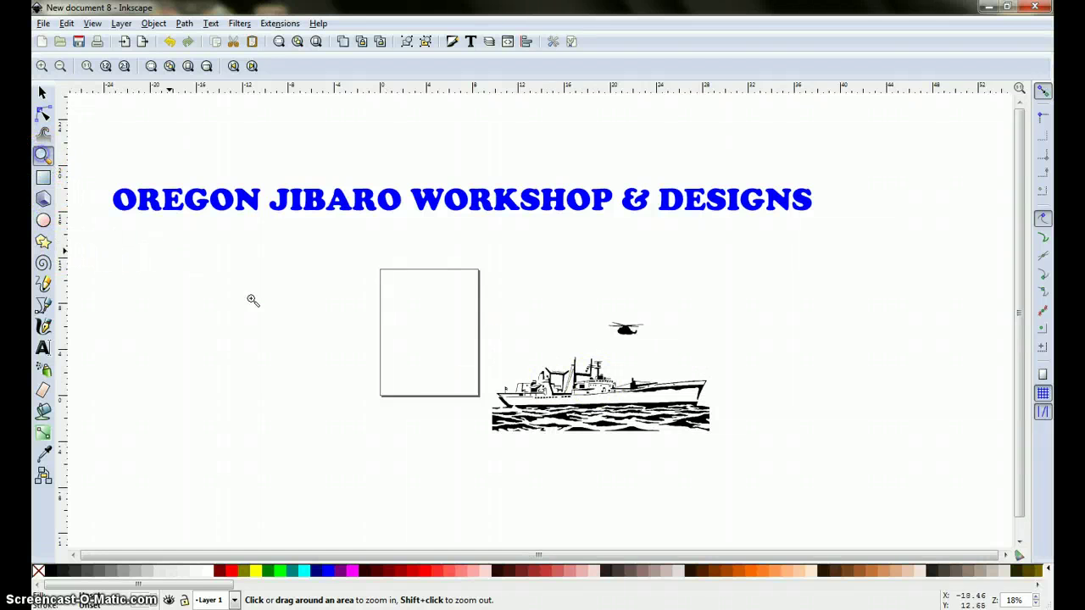
Trace the boat bitmap with Trace Bitmap using brightness cutoff at 0.450 threshold
left_click(418, 387)
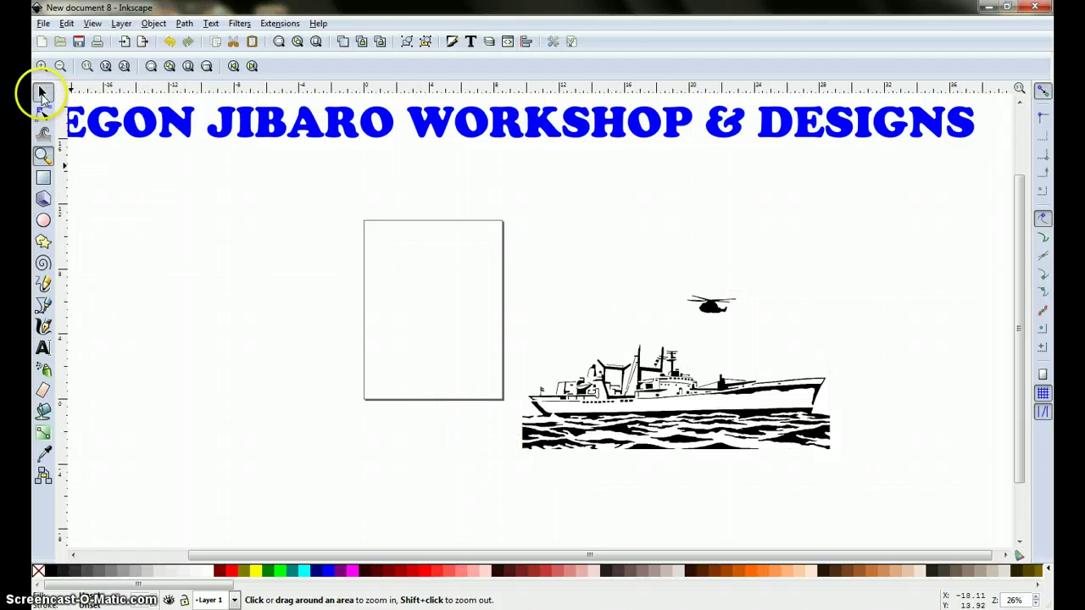
left_click(42, 95)
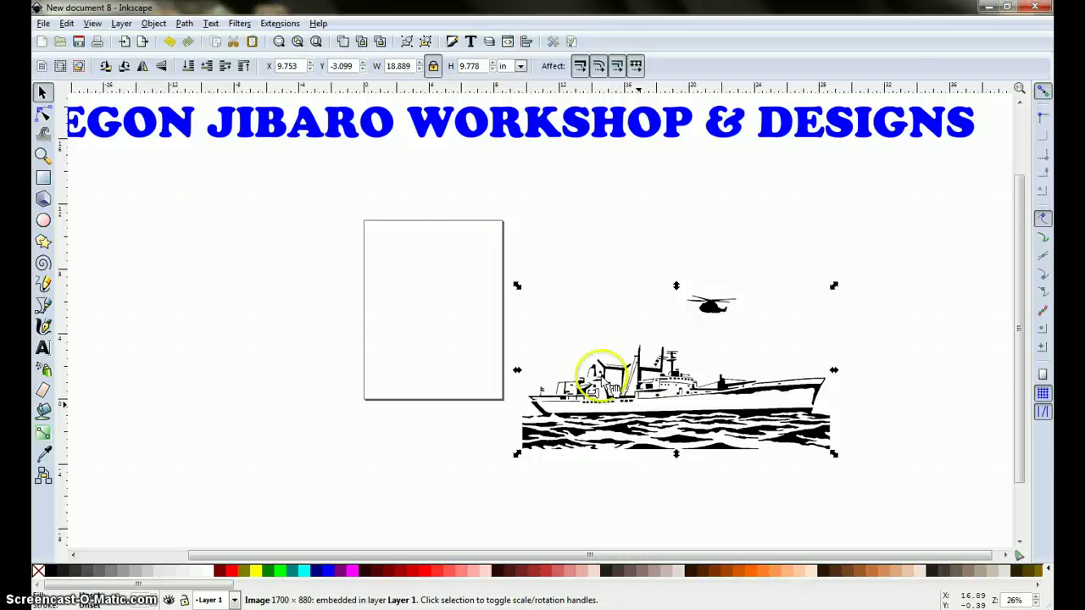
left_click(183, 26)
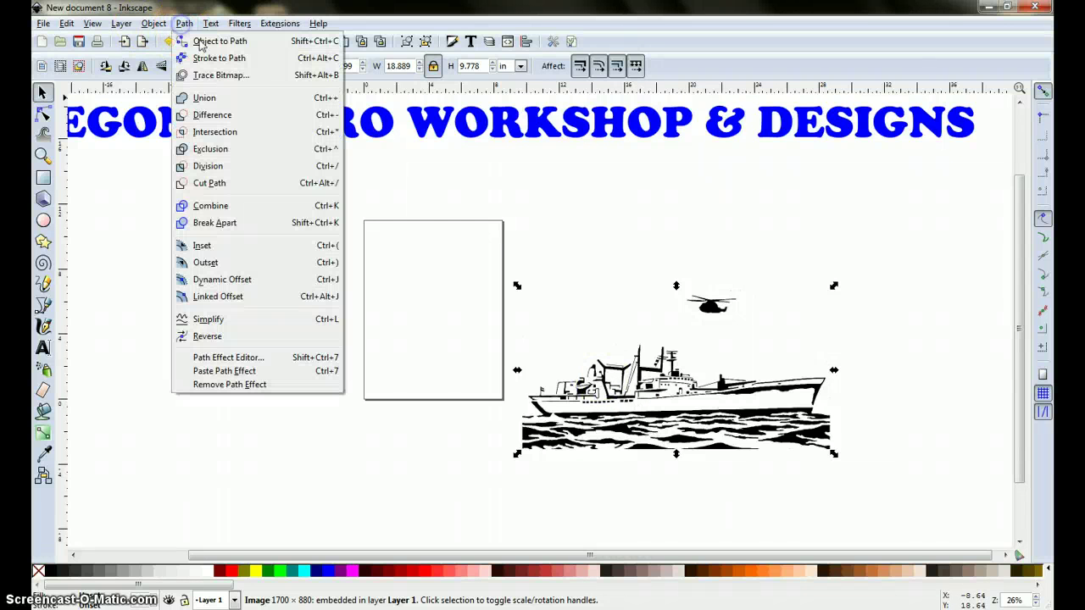
left_click(225, 78)
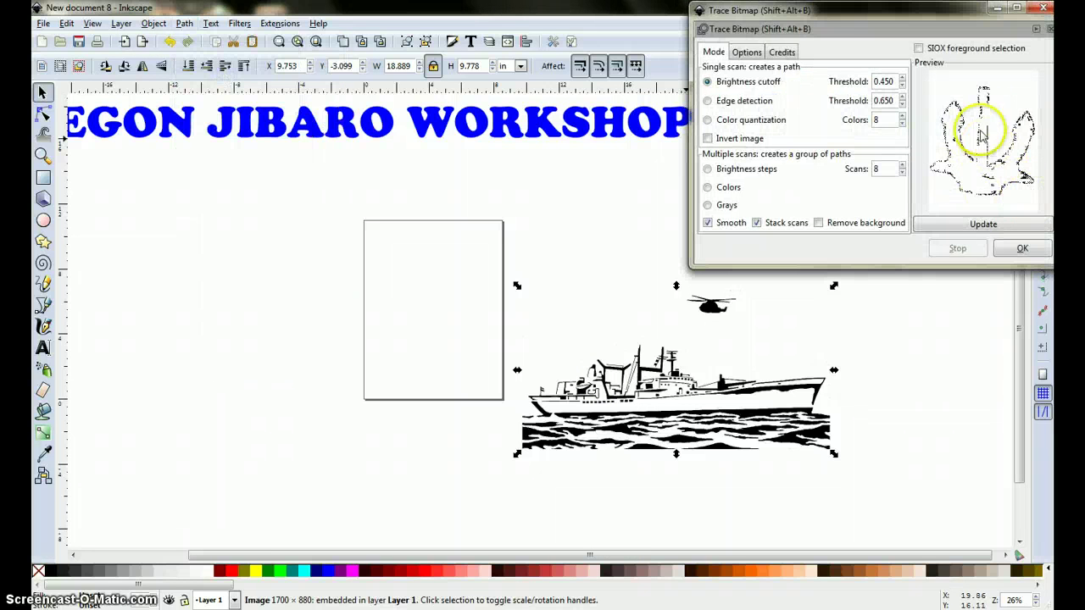
left_click(1020, 249)
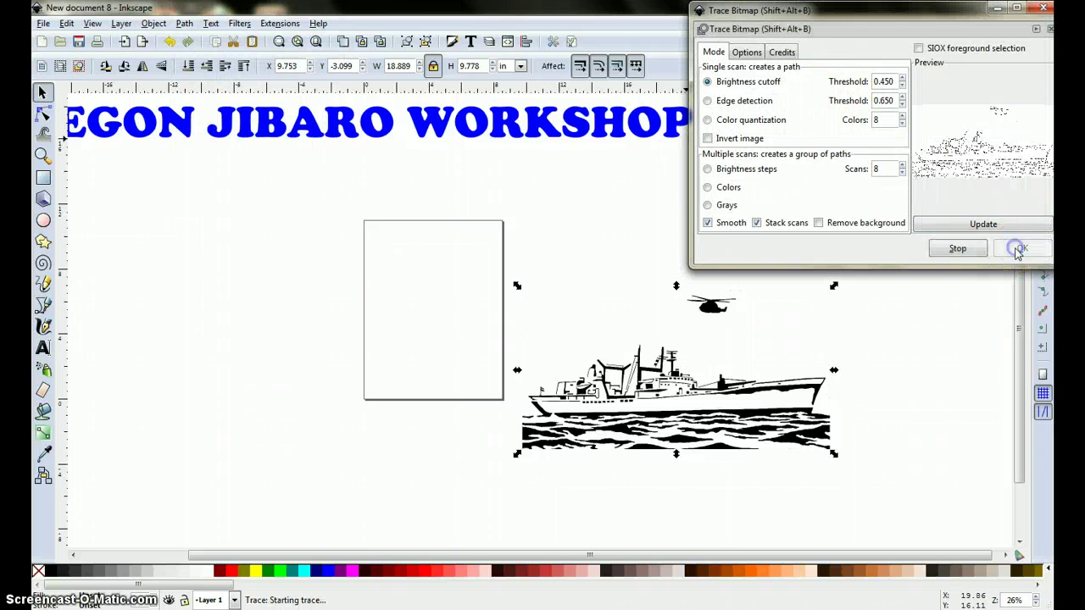
Drag the traced vector ship to the left, off the original bitmap
left_click(1041, 11)
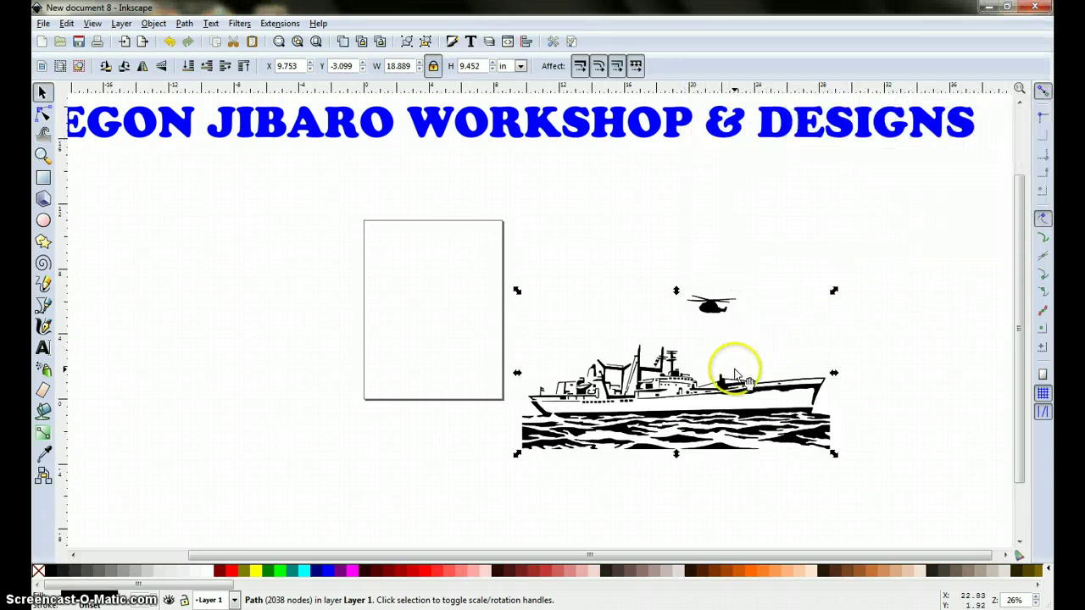
mouse_move(750, 397)
left_mouse_down()
mouse_move(295, 381)
mouse_move(357, 374)
left_mouse_up()
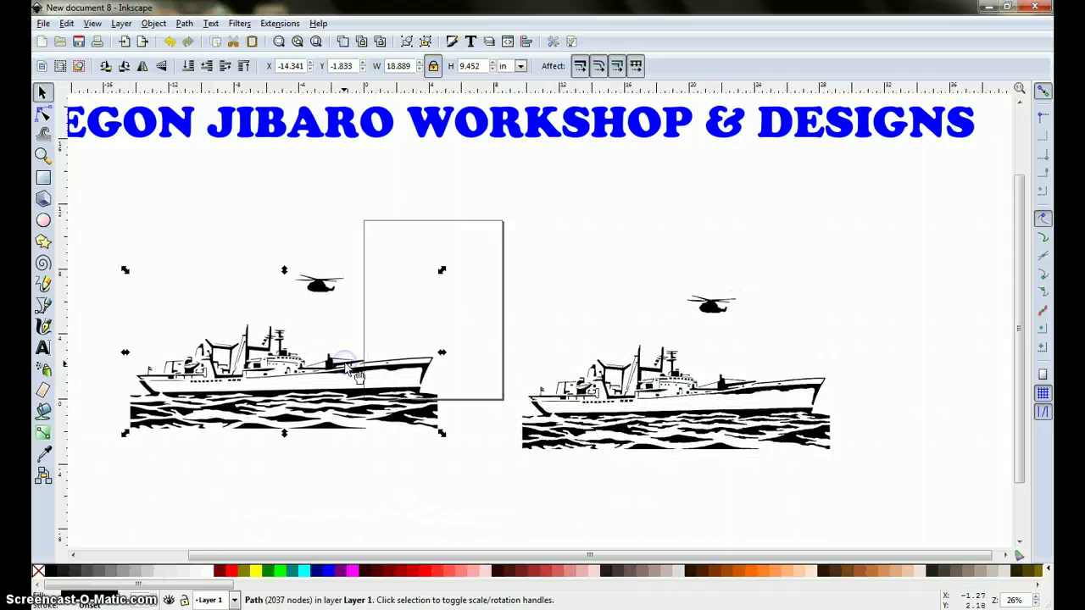
left_click(339, 383)
left_click(340, 363)
left_click(265, 377)
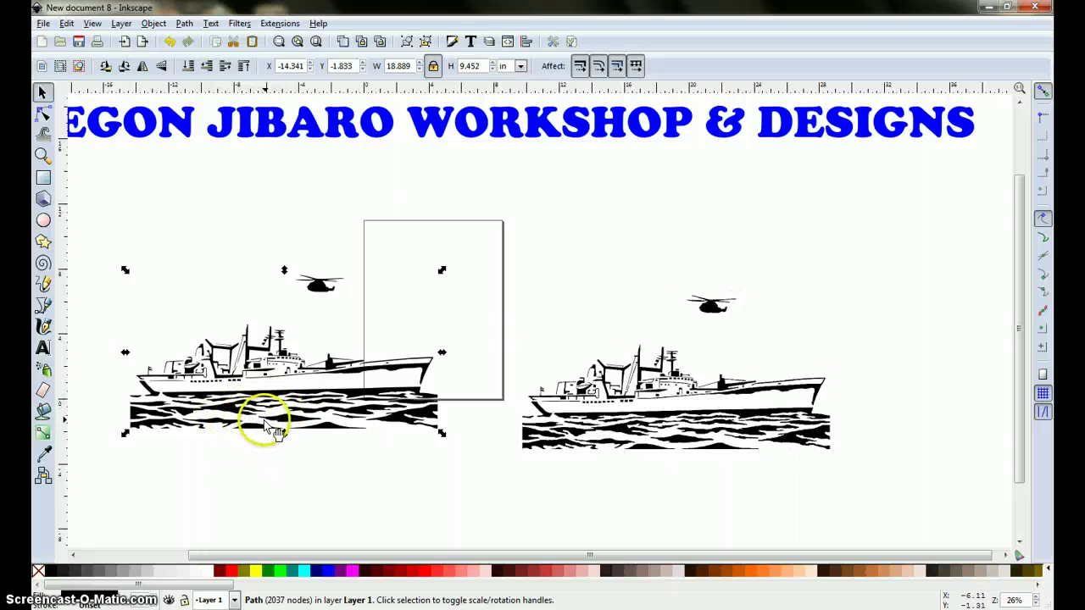
Delete the original ship bitmap and move the traced ship back to the page's right
left_click(675, 442)
right_click(679, 439)
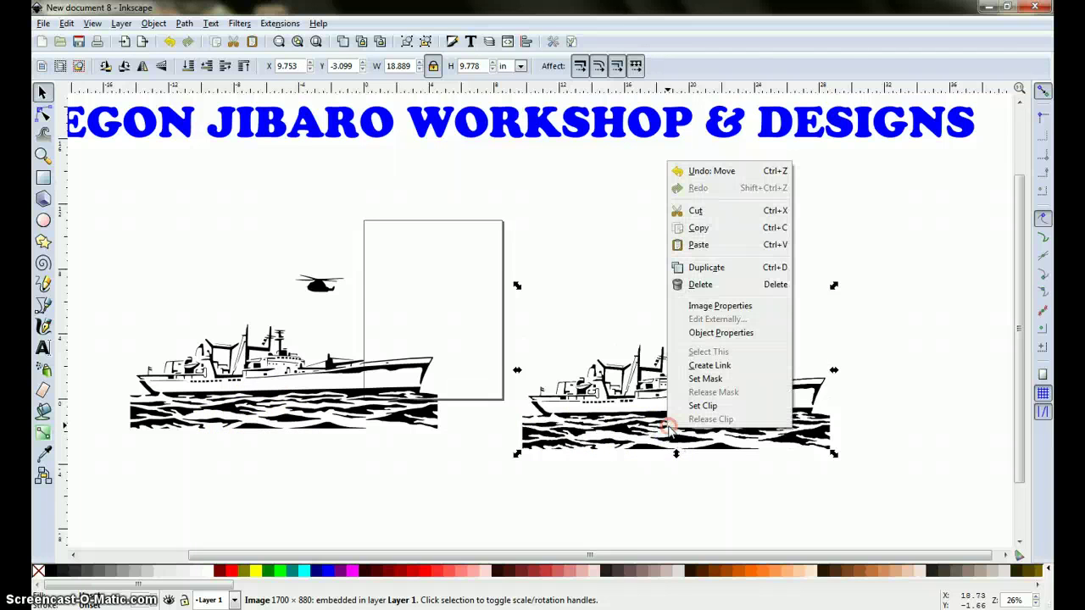
left_click(700, 285)
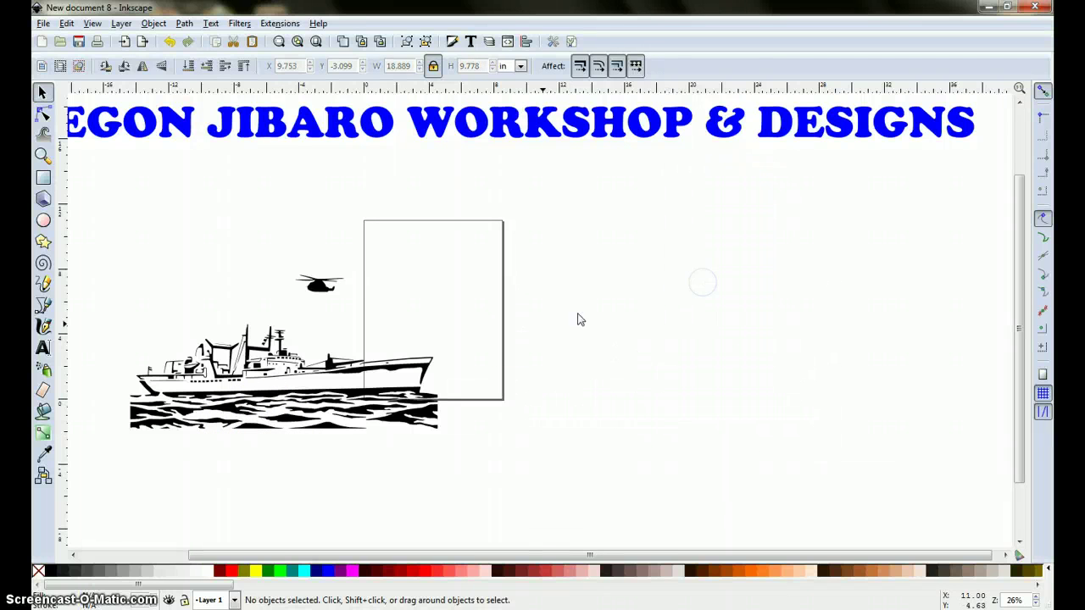
left_click_drag(361, 373, 688, 305)
Zoom in on the ship and type the label A835 just below its waves
left_click(41, 155)
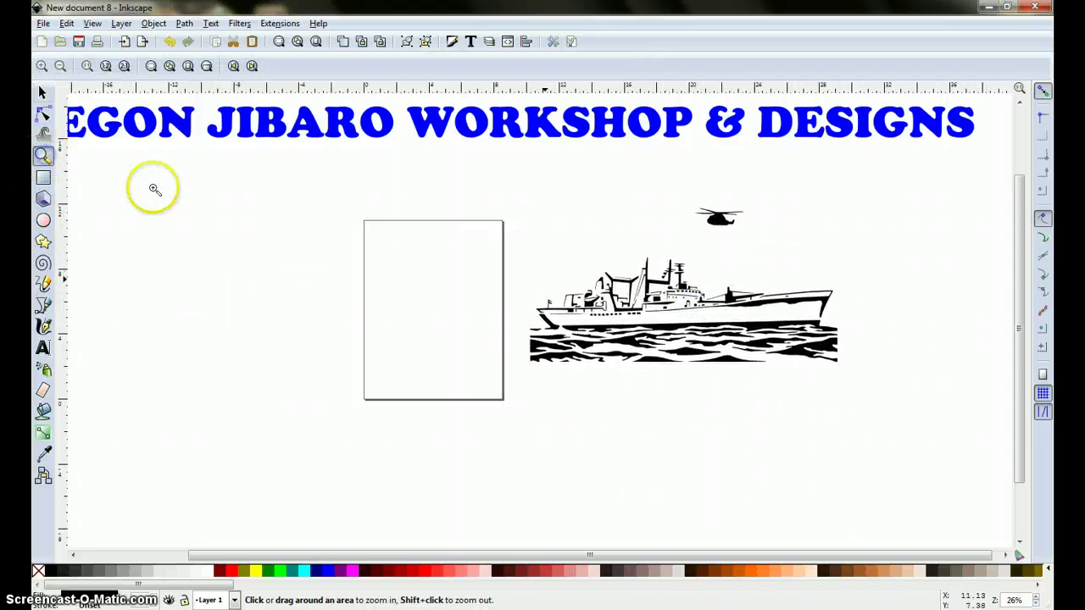
left_click(598, 290)
left_click(599, 290)
left_click_drag(647, 558, 693, 568)
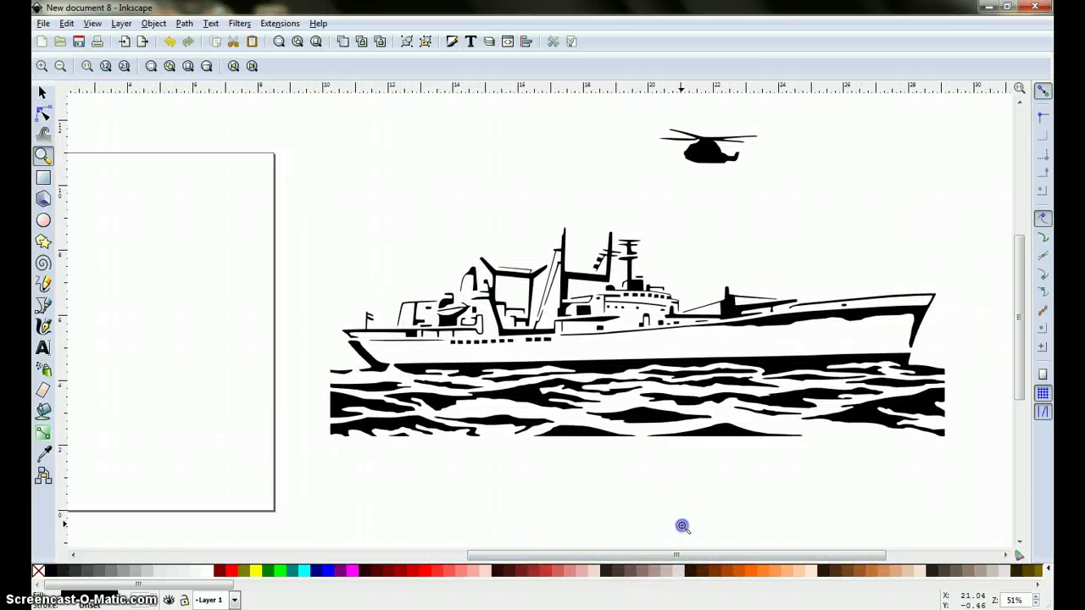
left_click(683, 526)
left_click_drag(623, 558, 643, 560)
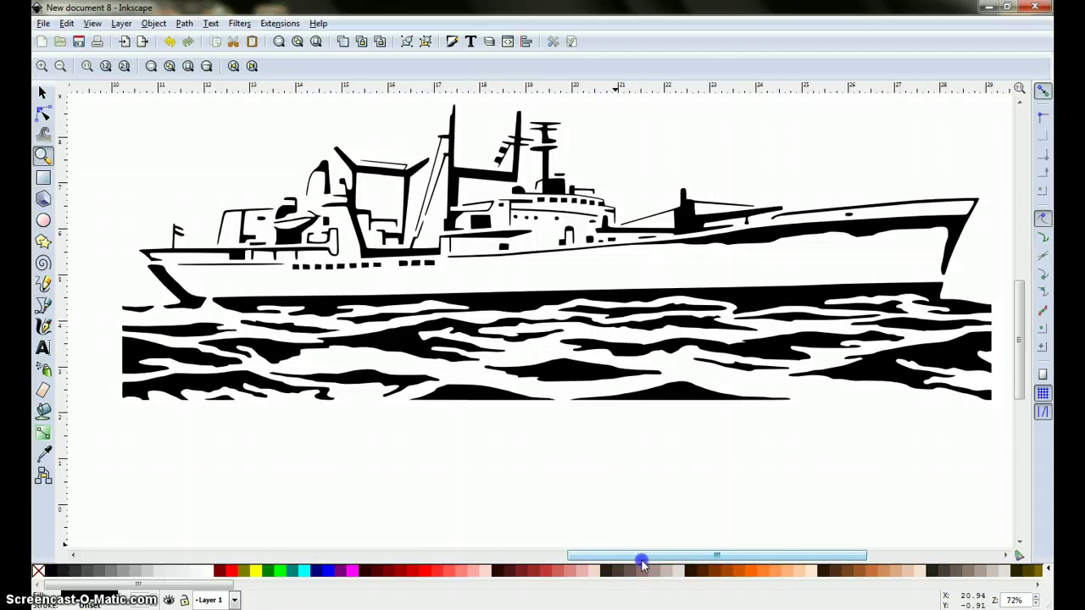
left_click(44, 349)
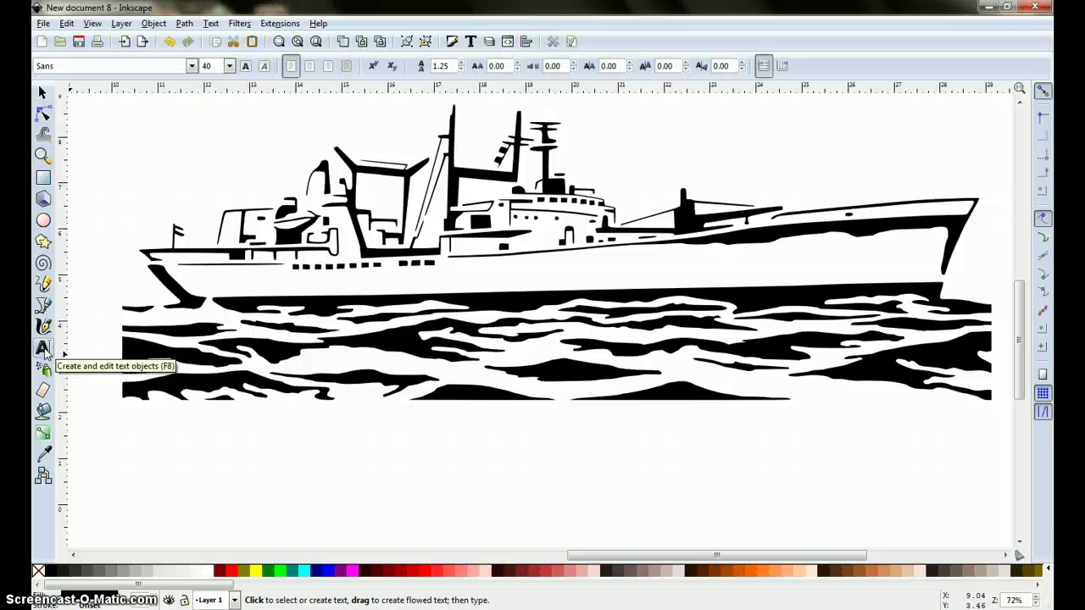
left_click(482, 450)
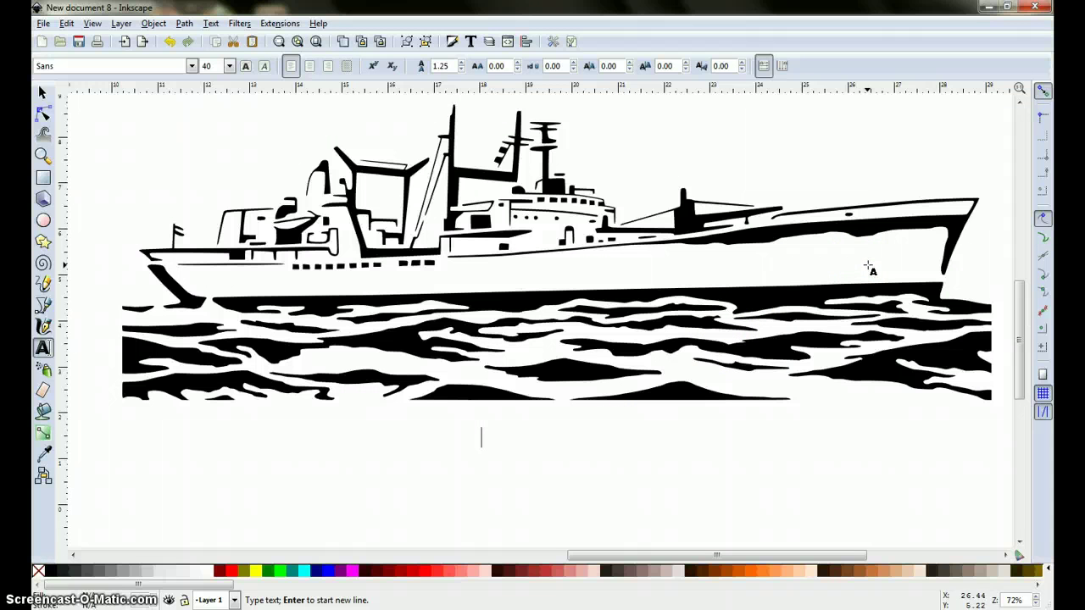
type("A835")
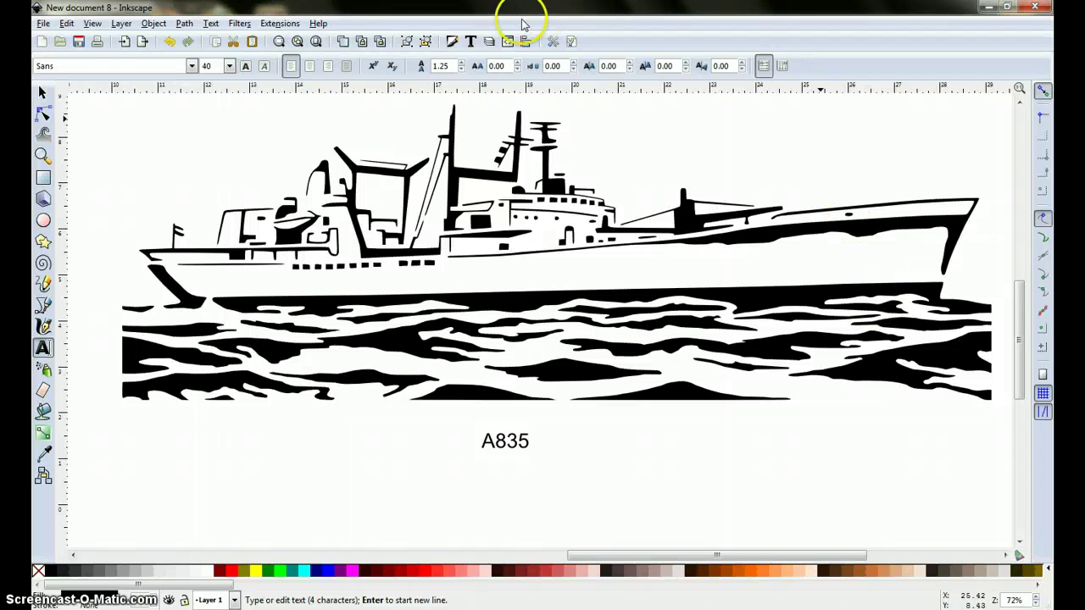
Apply the Stencilia-Bold font at size 48 to the A835 text via Text and Font
left_click(471, 42)
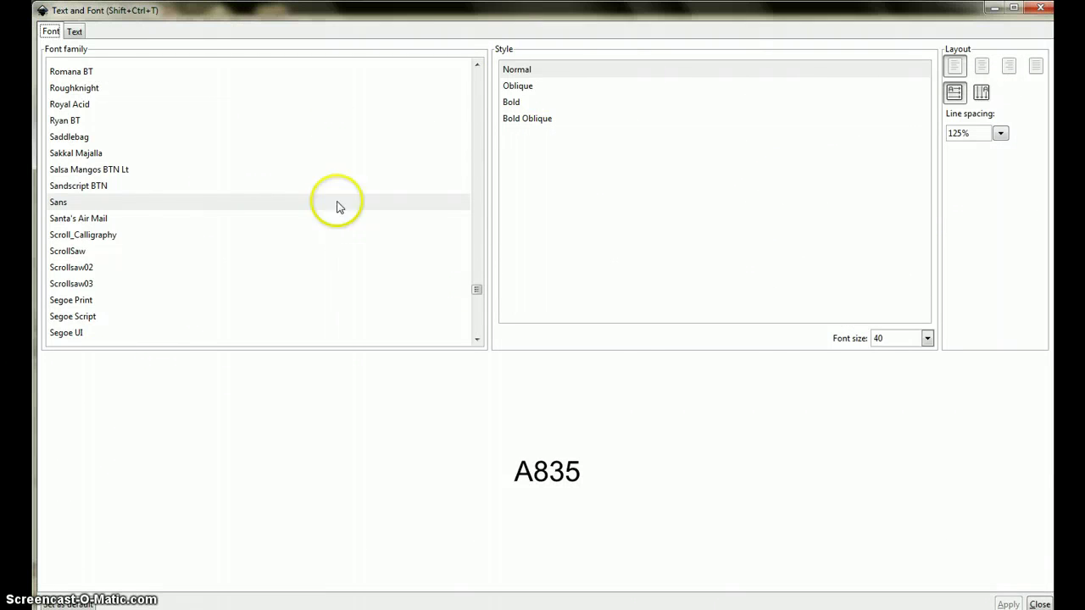
scroll(203, 250, "down", 2)
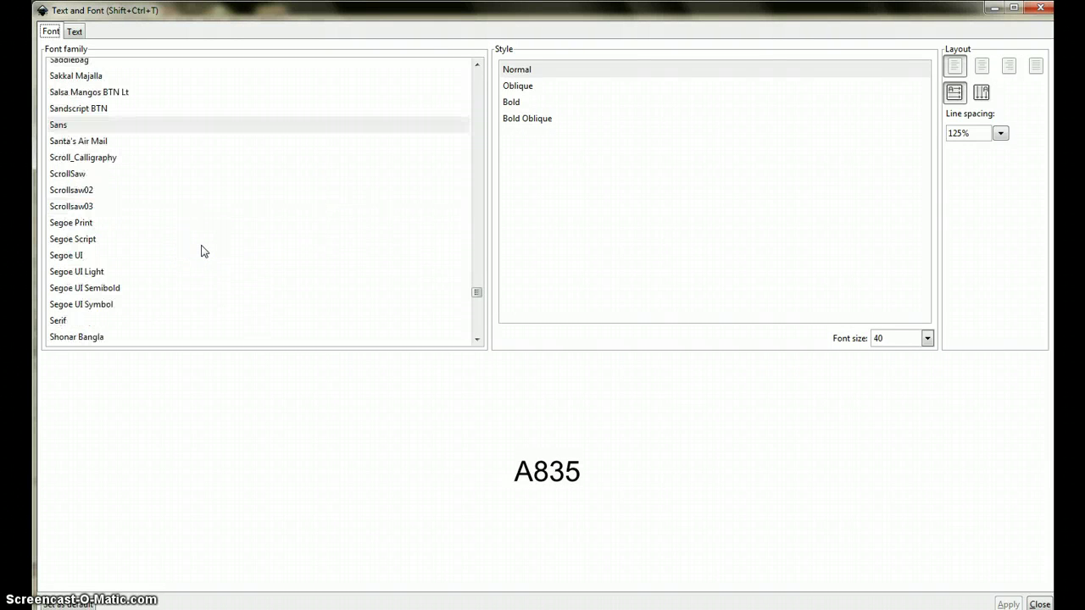
scroll(204, 250, "down", 3)
scroll(204, 251, "down", 2)
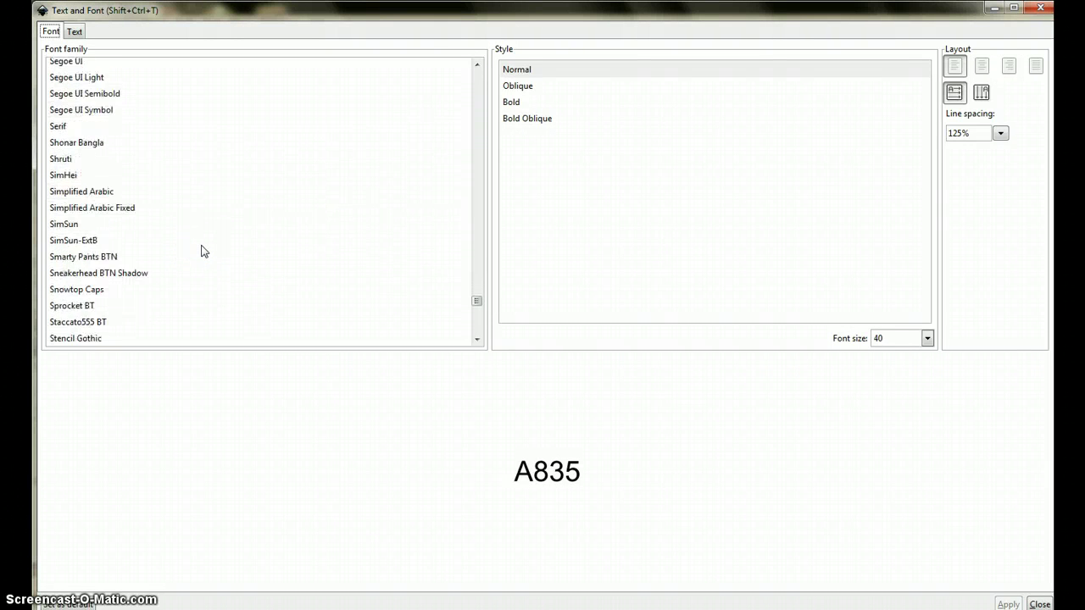
scroll(204, 251, "down", 3)
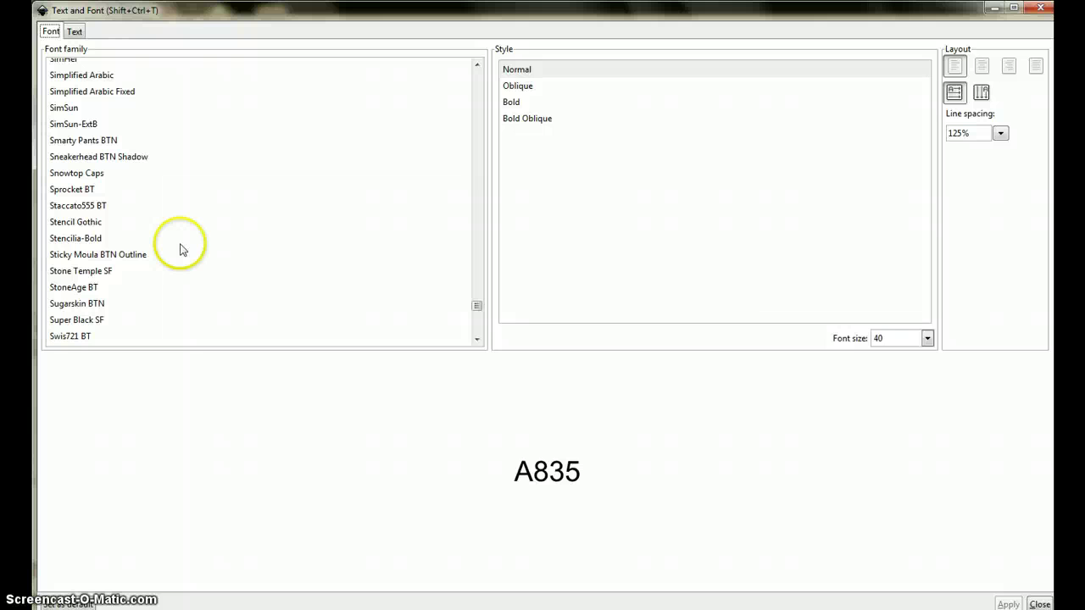
left_click(75, 242)
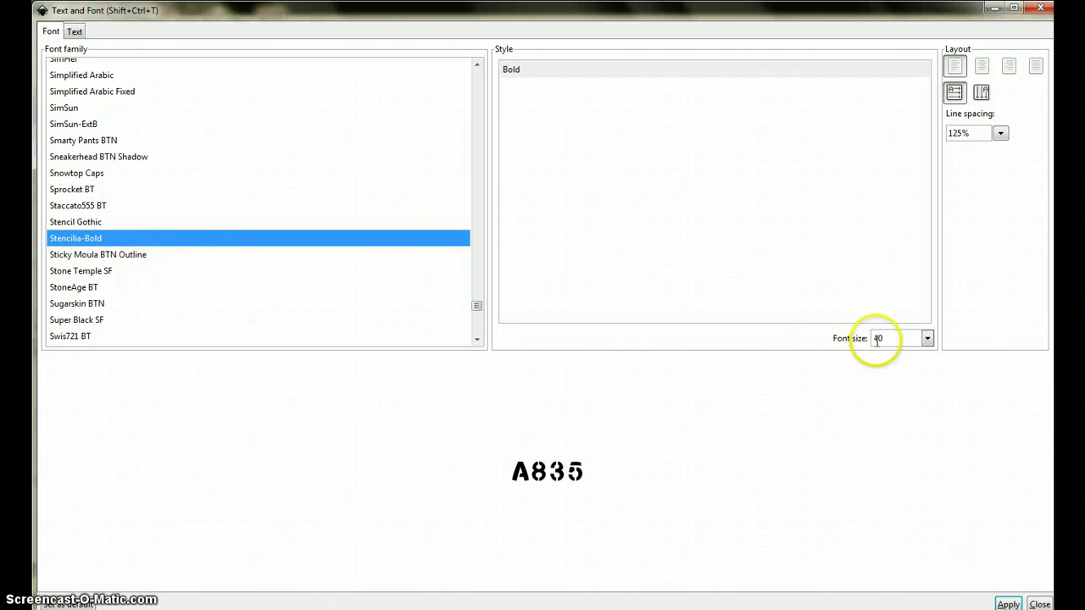
left_click(927, 338)
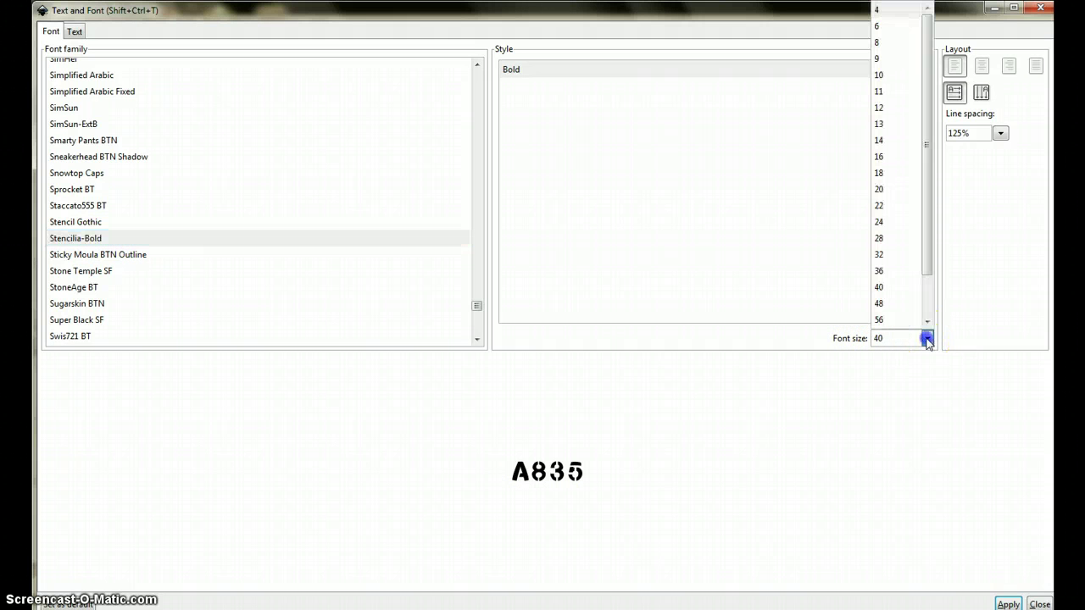
left_click(886, 305)
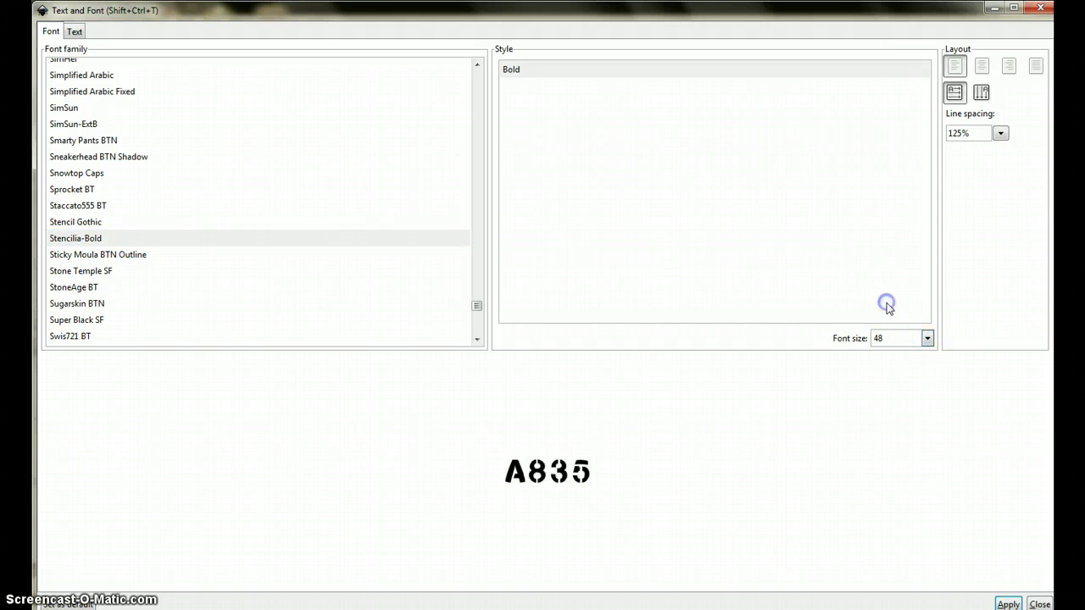
left_click(1008, 604)
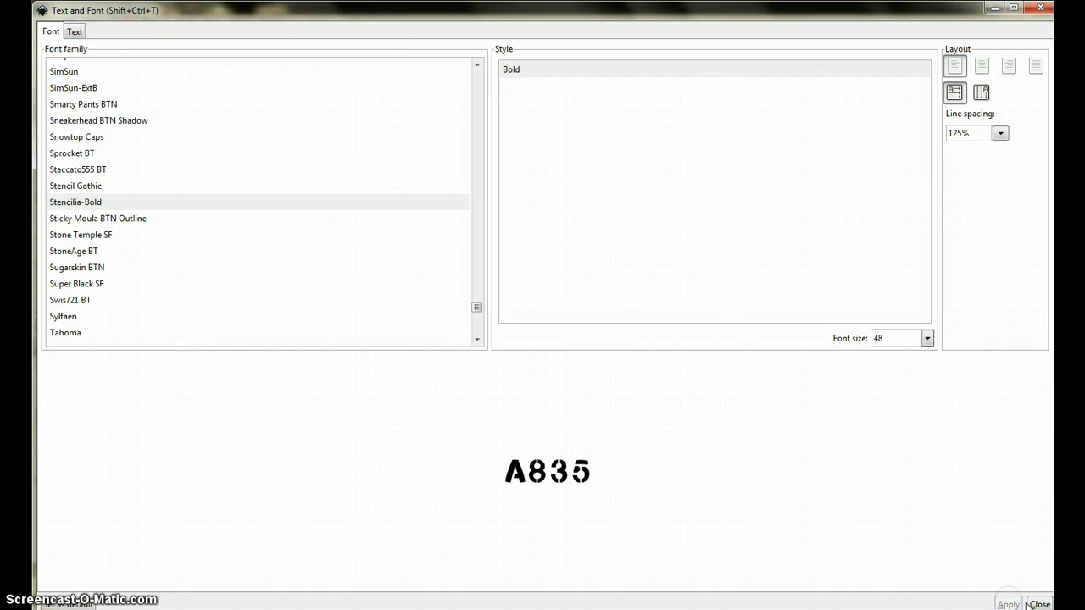
left_click(1039, 603)
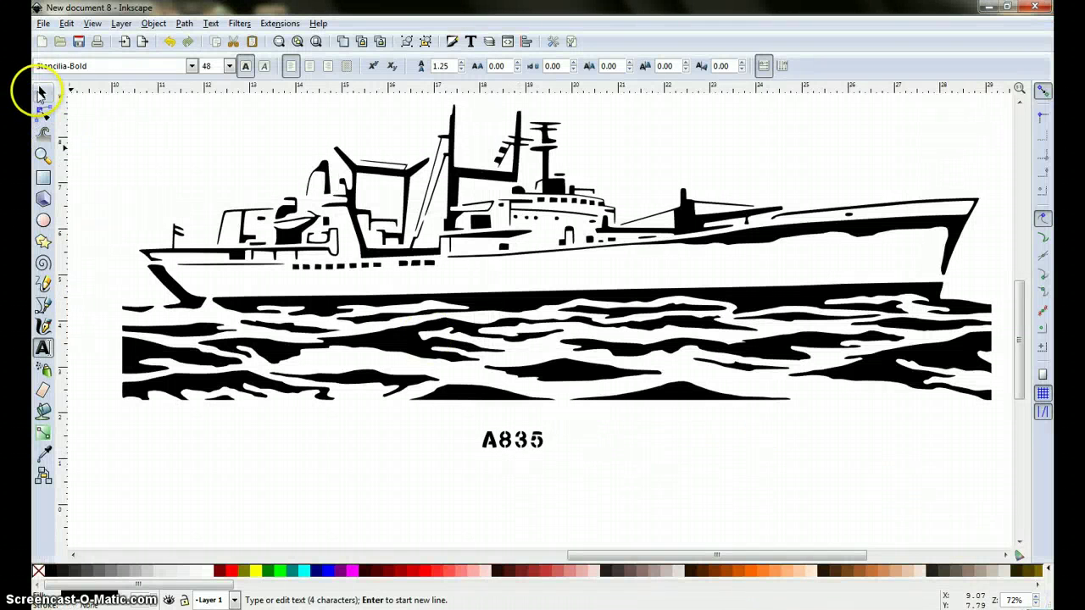
Drag the A835 label onto the ship's hull near the bow, then deselect it
left_click(44, 93)
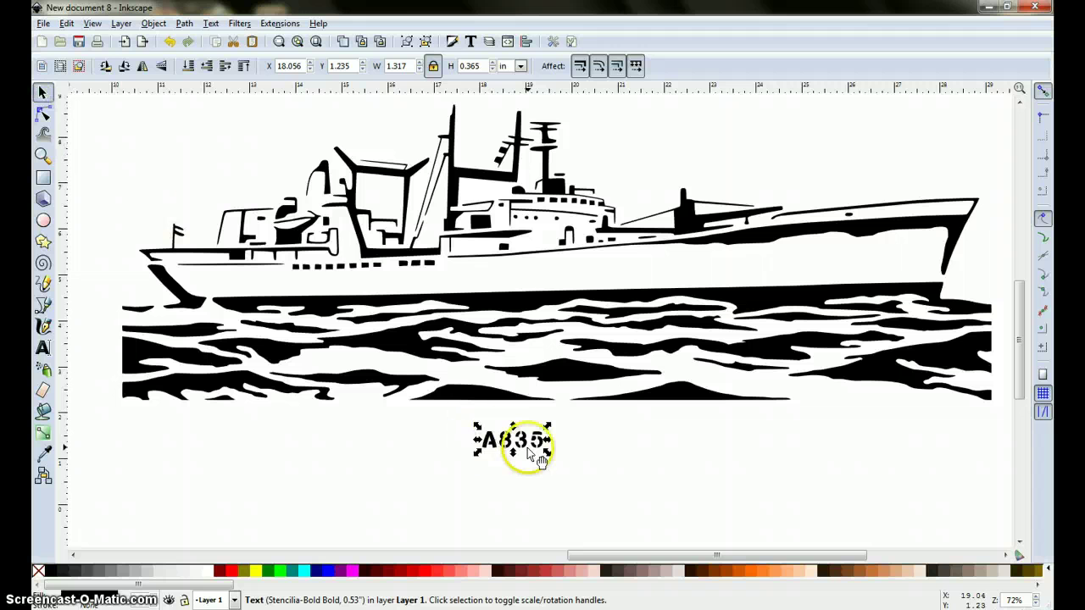
left_click_drag(536, 450, 891, 268)
left_click(831, 493)
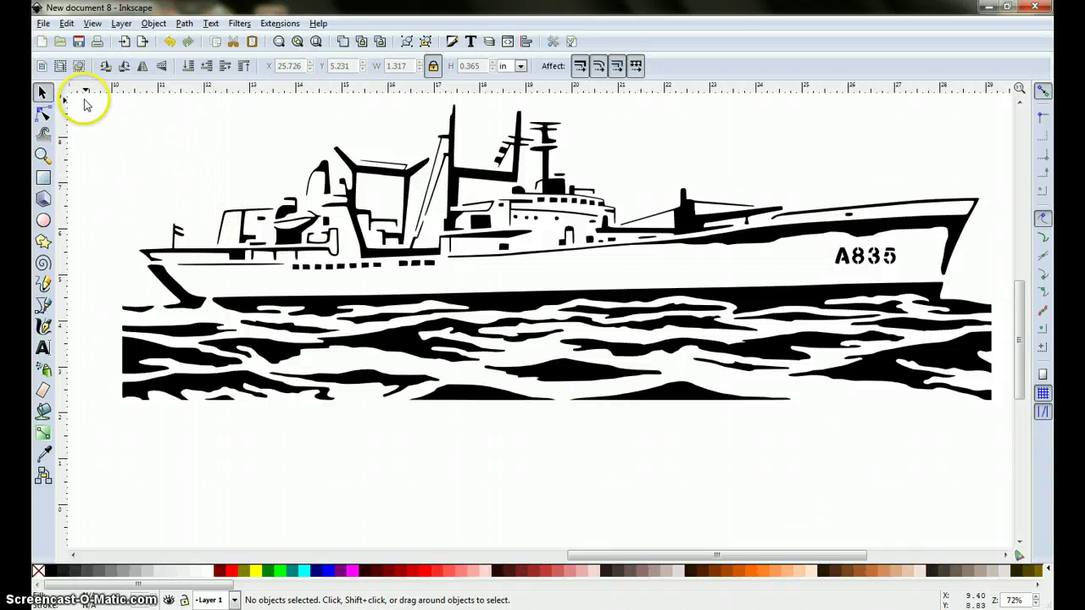
Import the anchor JPEG as an embedded image and place it over the waves below the bow
left_click(42, 24)
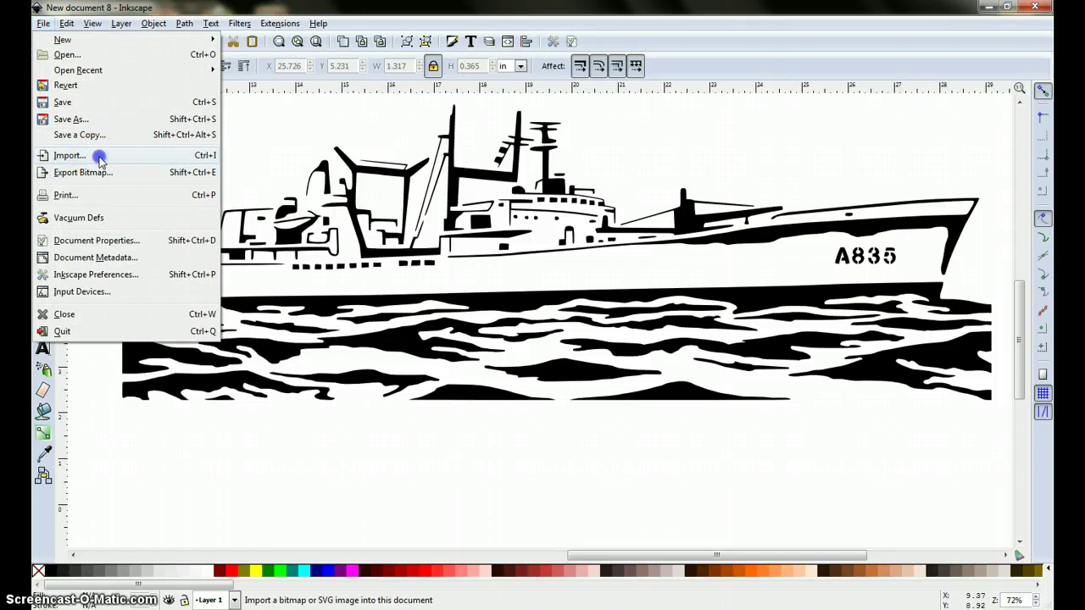
left_click(66, 155)
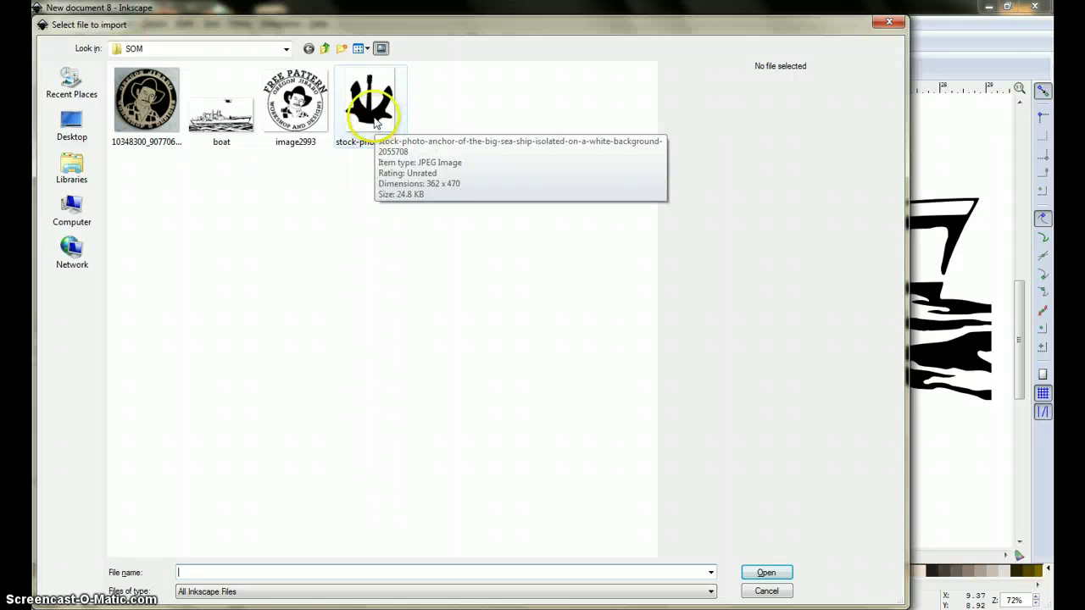
left_click(375, 123)
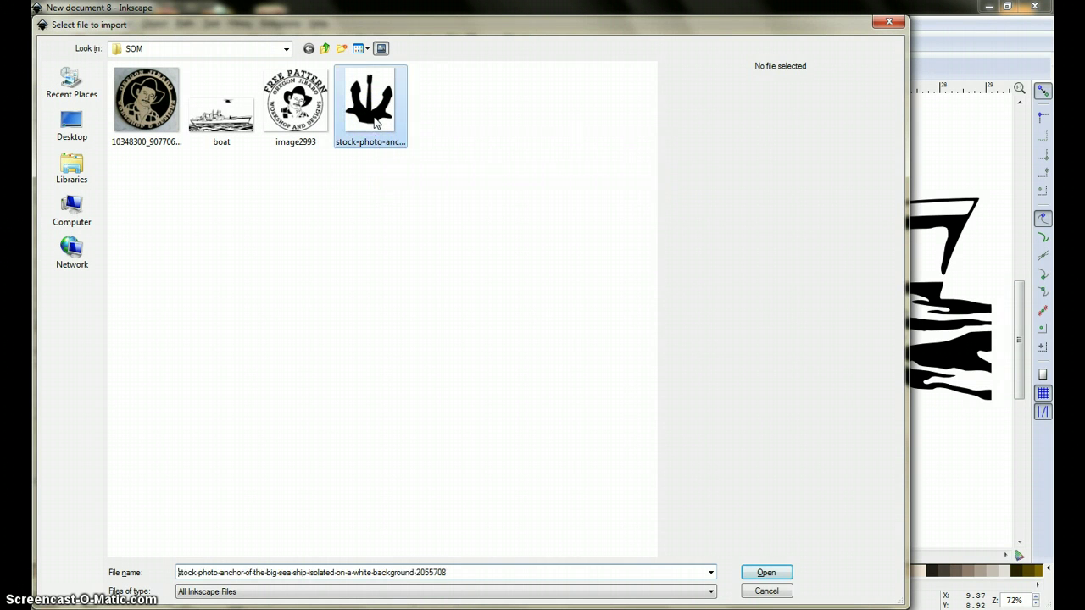
left_click(766, 574)
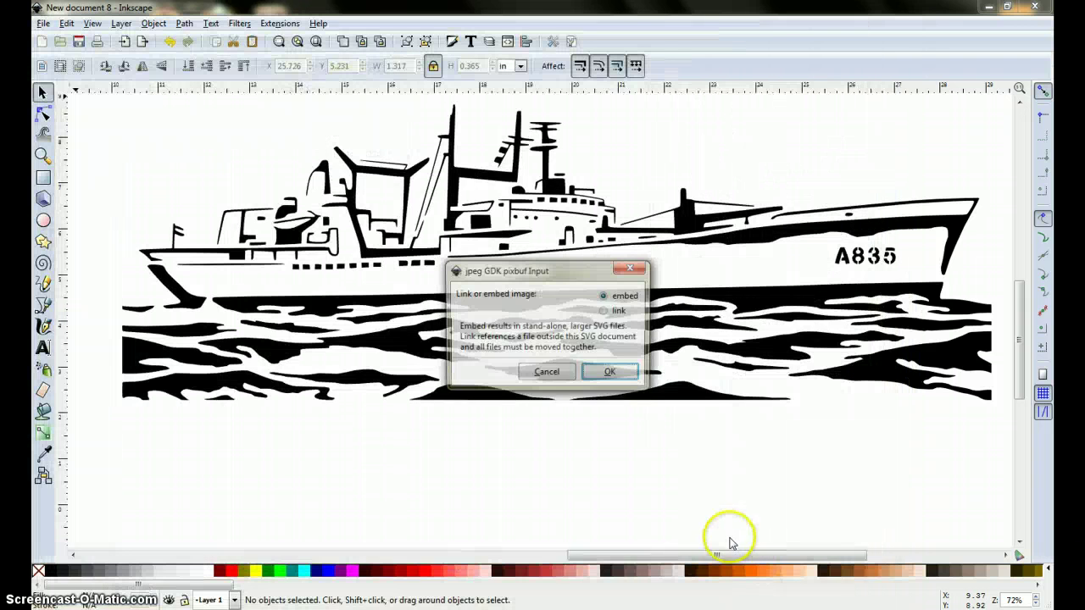
left_click(612, 376)
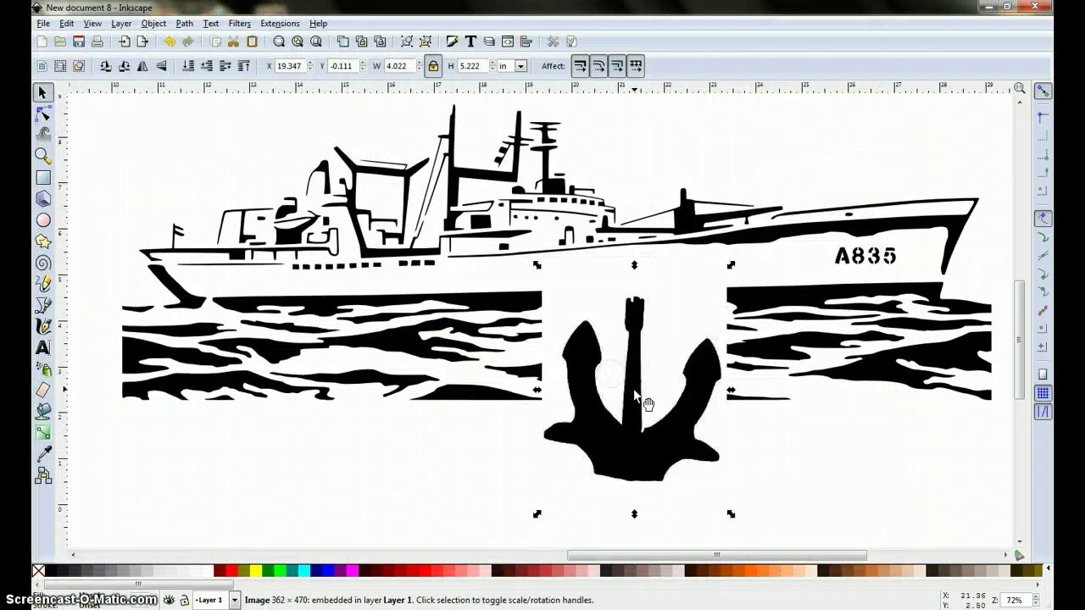
left_click_drag(637, 395, 655, 415)
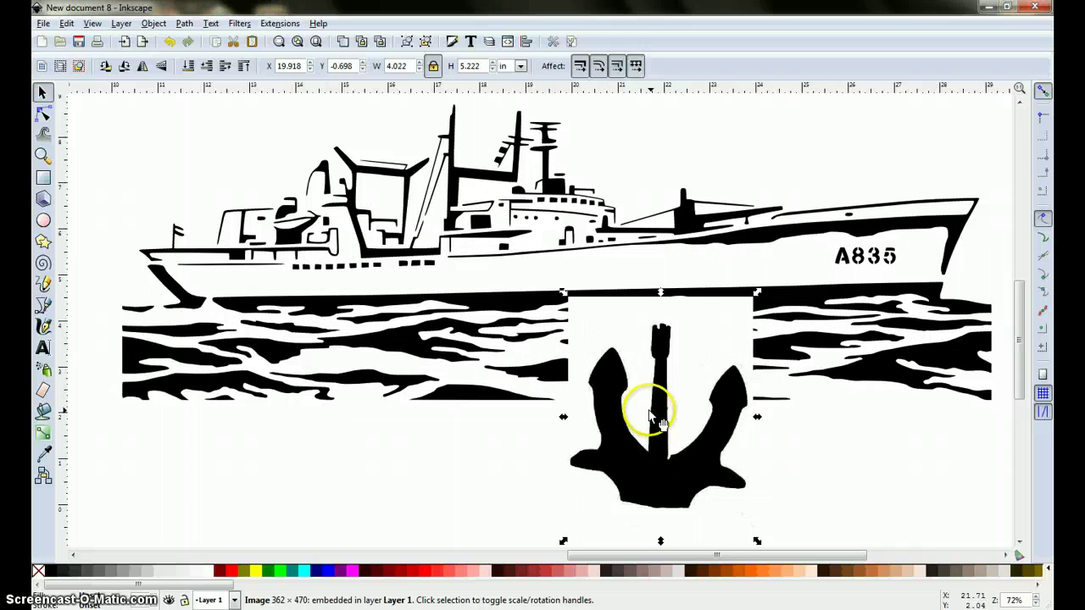
Trace the anchor picture into a vector path using the Brightness cutoff setting
left_click(184, 24)
left_click(229, 76)
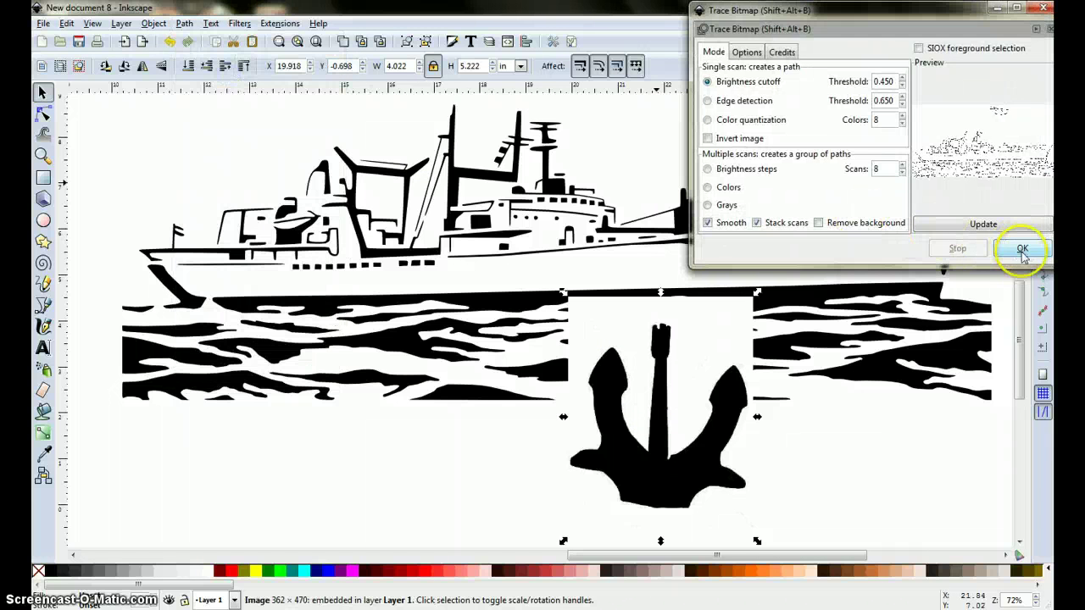
left_click(1023, 249)
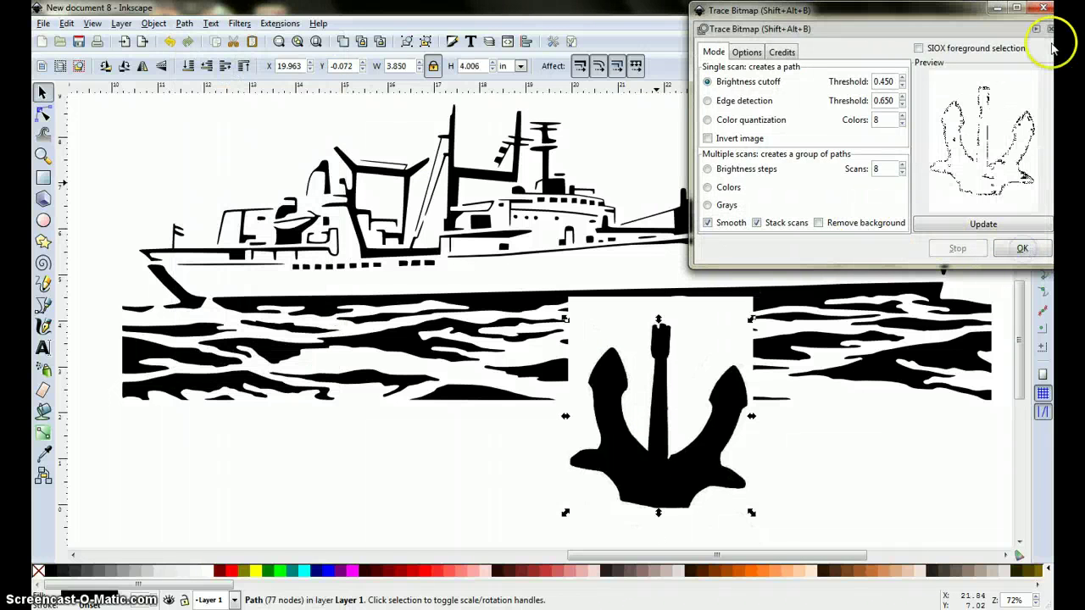
left_click(1045, 10)
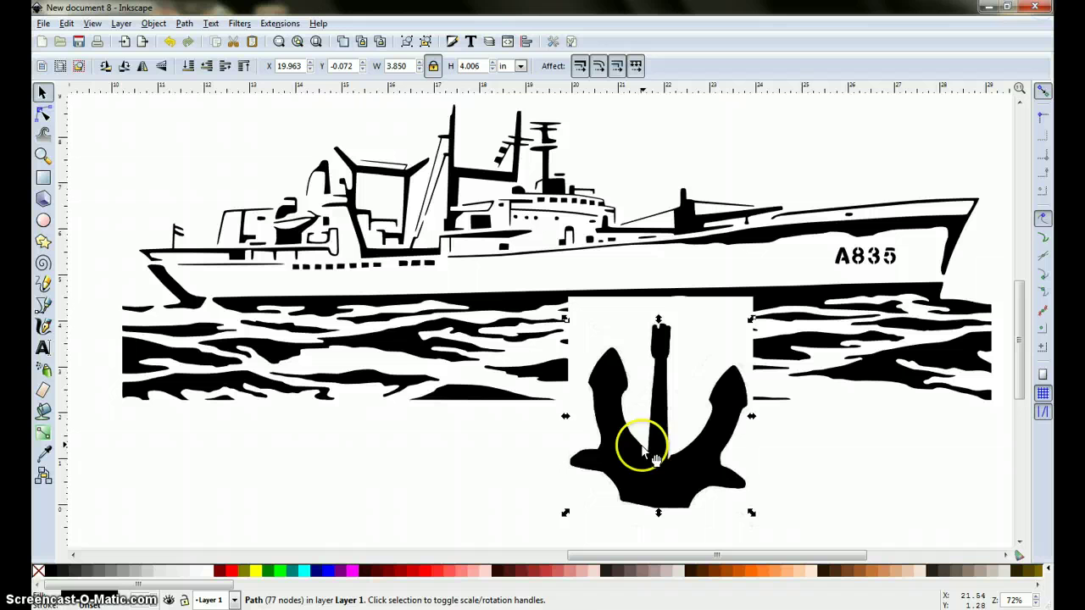
Delete the original anchor bitmap and place the traced anchor just beneath the waves
mouse_move(639, 449)
left_mouse_down()
mouse_move(649, 444)
mouse_move(569, 436)
mouse_move(344, 373)
mouse_move(373, 250)
mouse_move(585, 223)
mouse_move(870, 266)
mouse_move(577, 213)
mouse_move(390, 240)
mouse_move(291, 310)
mouse_move(366, 477)
mouse_move(351, 484)
mouse_move(342, 471)
left_mouse_up()
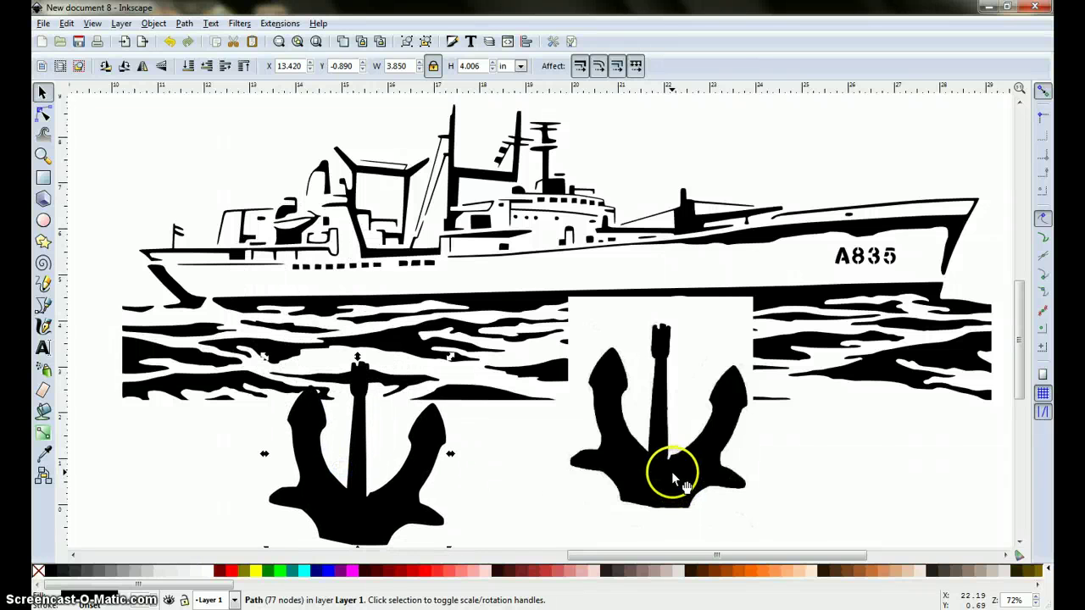
left_click(672, 472)
right_click(671, 471)
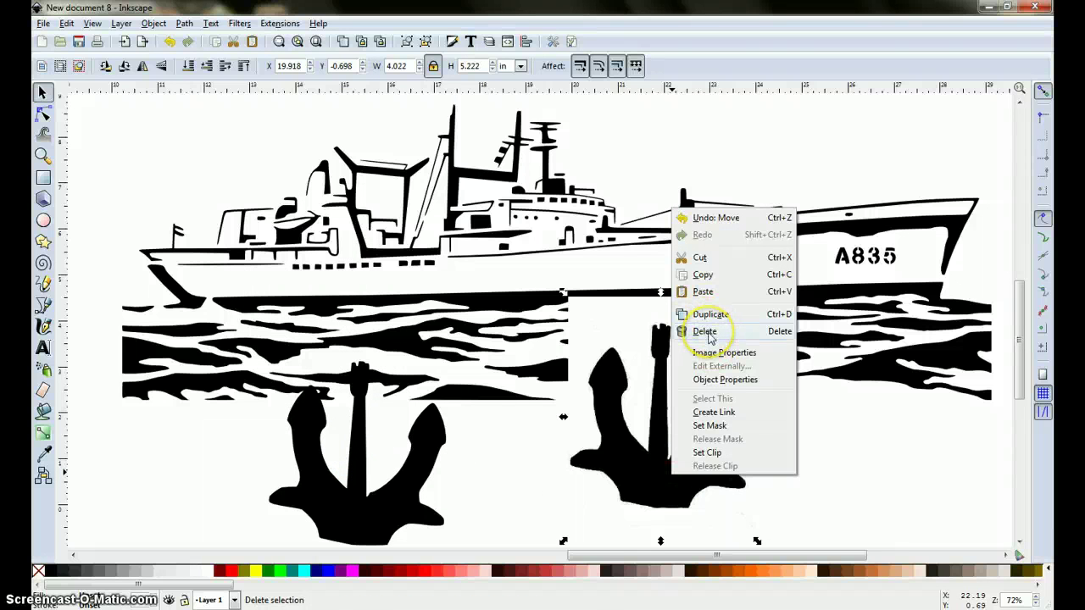
left_click(705, 331)
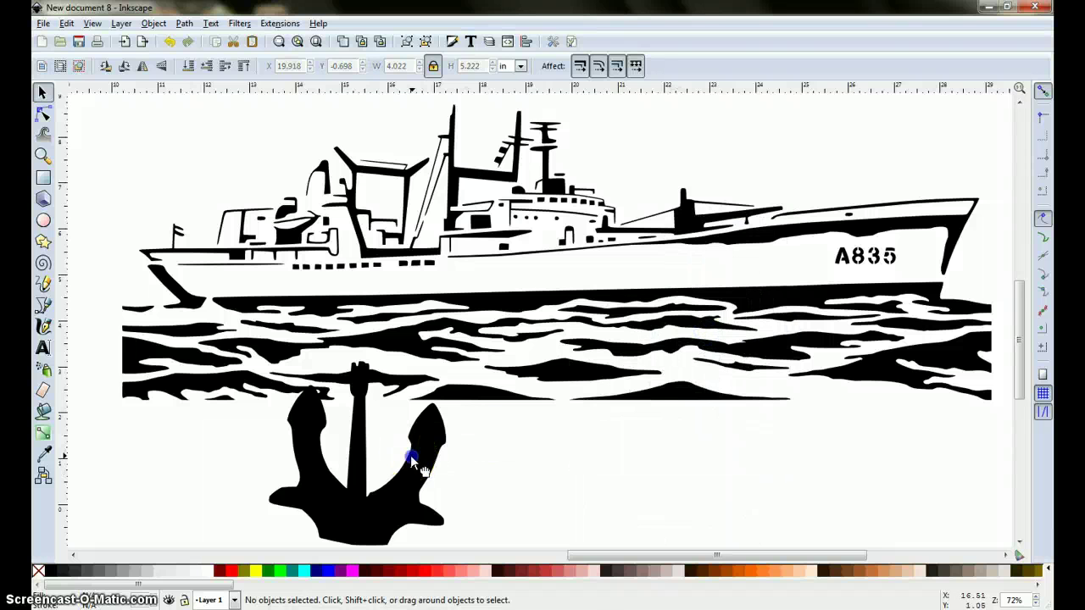
left_click_drag(353, 448, 680, 442)
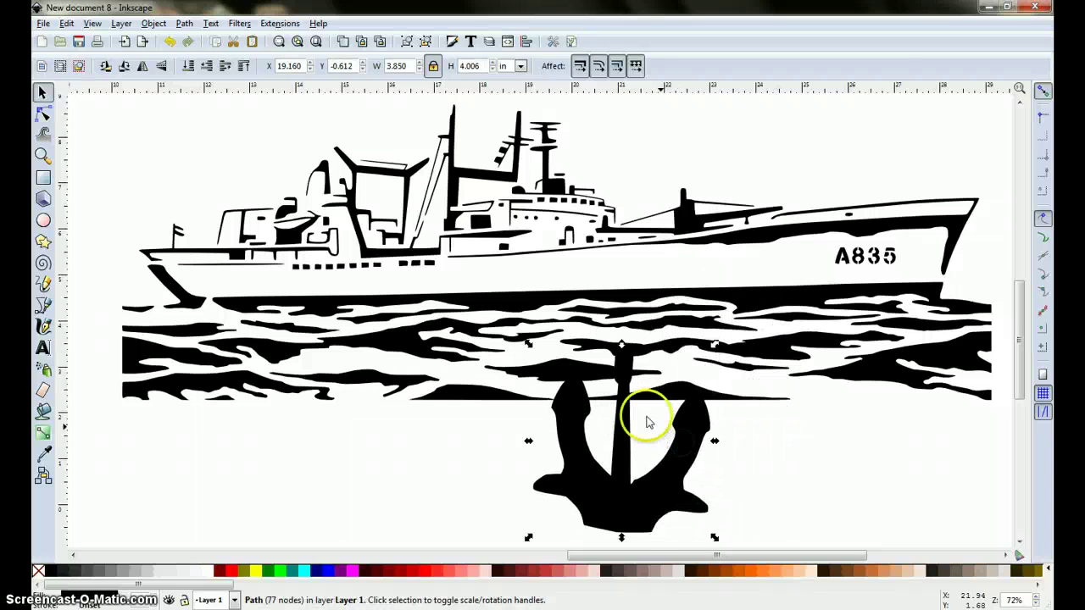
Shrink the traced anchor proportionally to 0.5 in tall with the W/H ratio locked
left_click(433, 68)
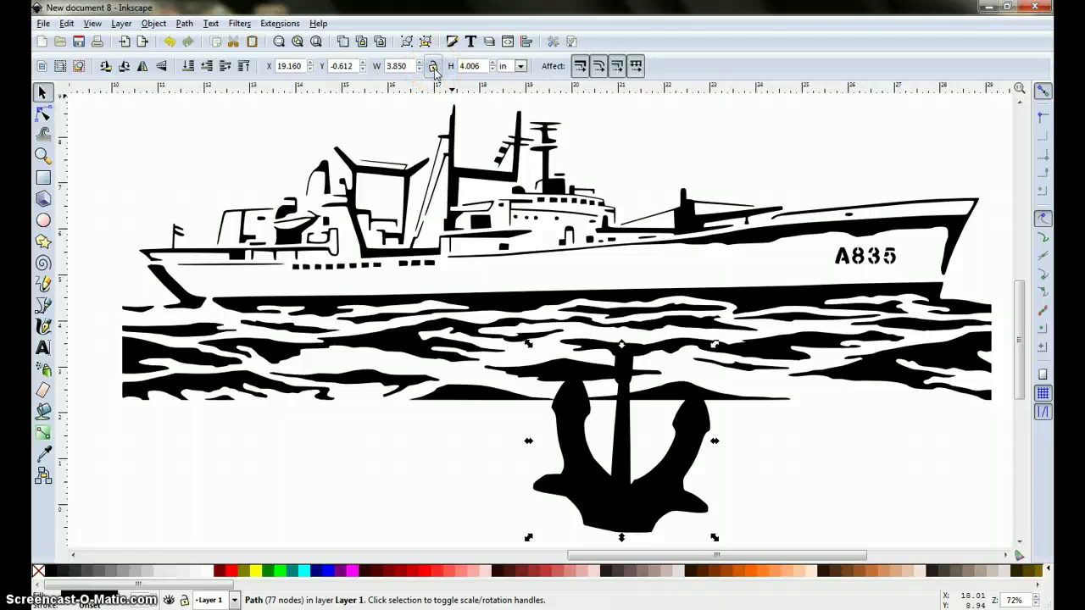
left_click(434, 68)
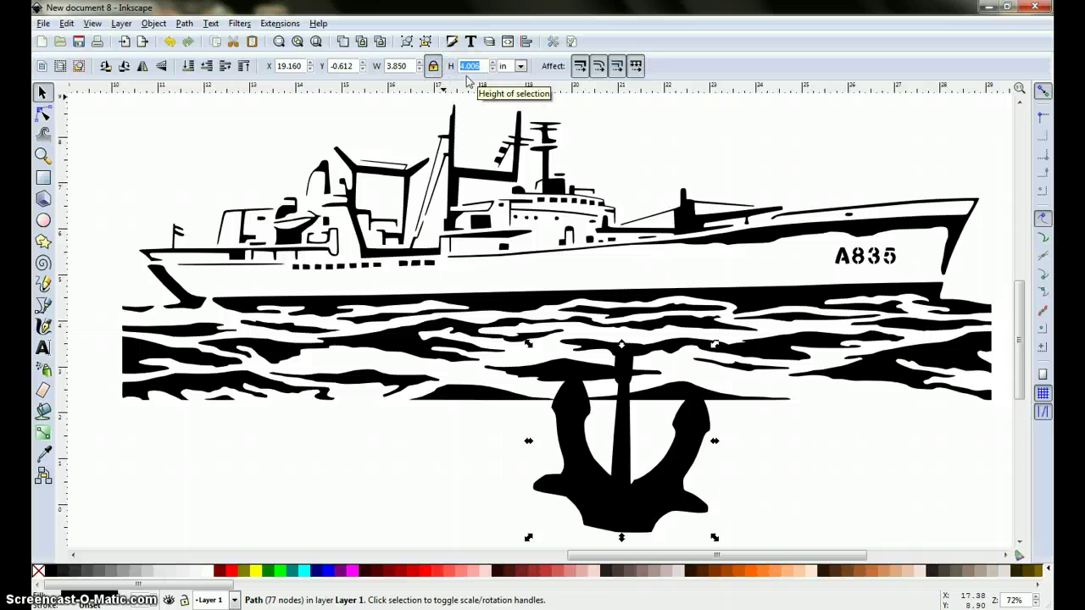
key("BackSpace")
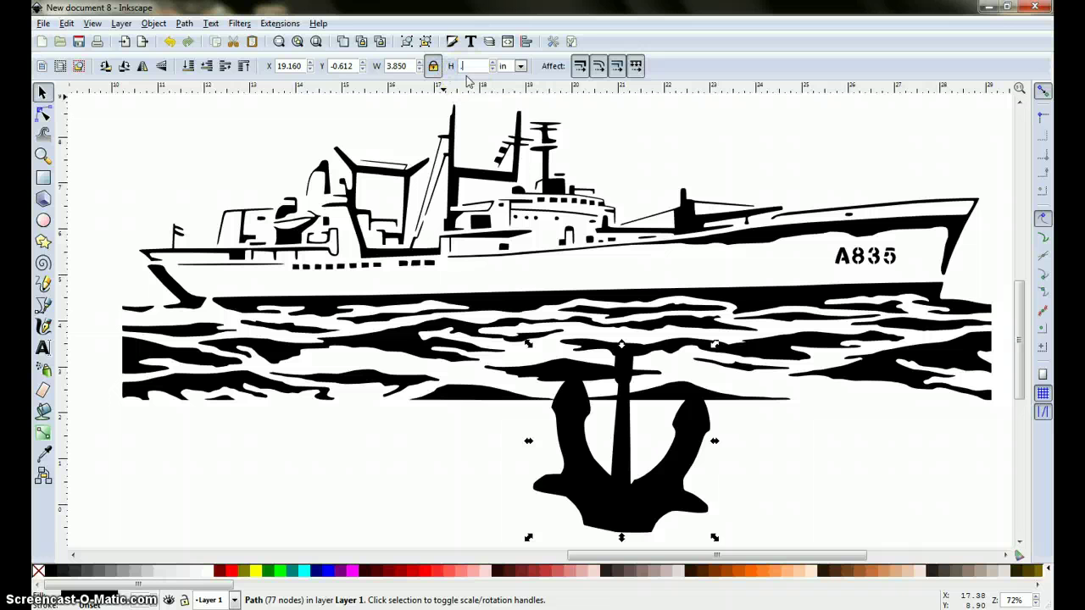
type(".5")
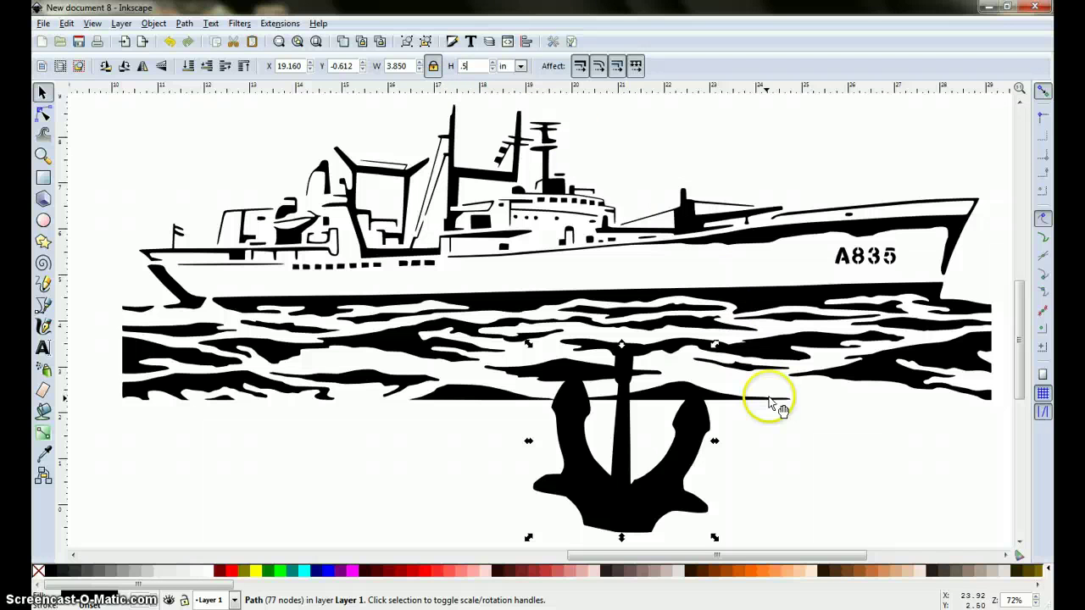
key("Return")
Move the small anchor onto the hull beside the A835 label
left_click(753, 151)
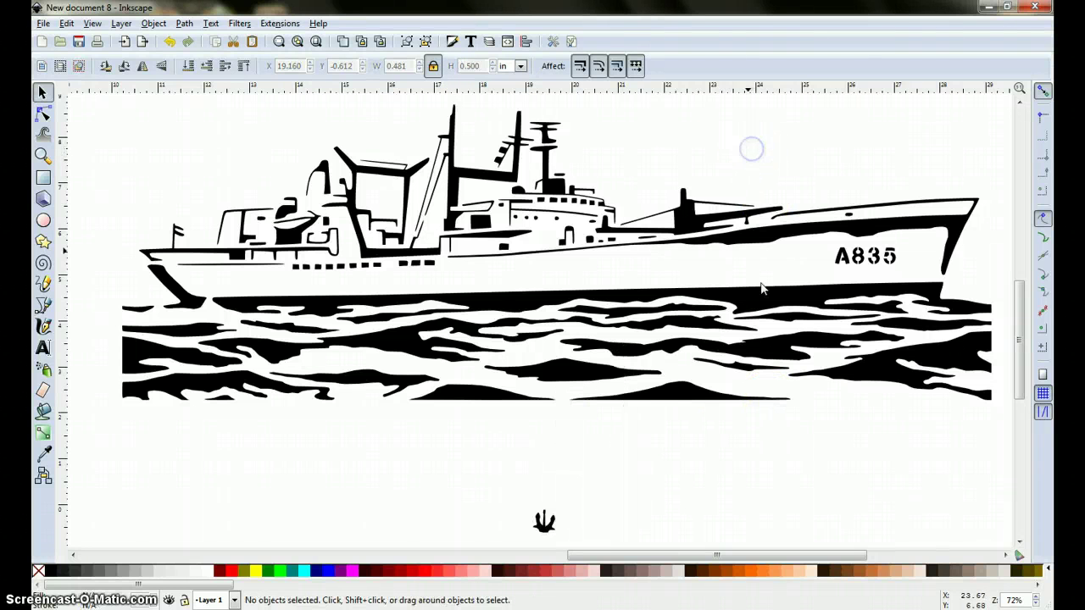
left_click(550, 514)
left_click_drag(551, 516, 731, 351)
left_click_drag(824, 279, 921, 270)
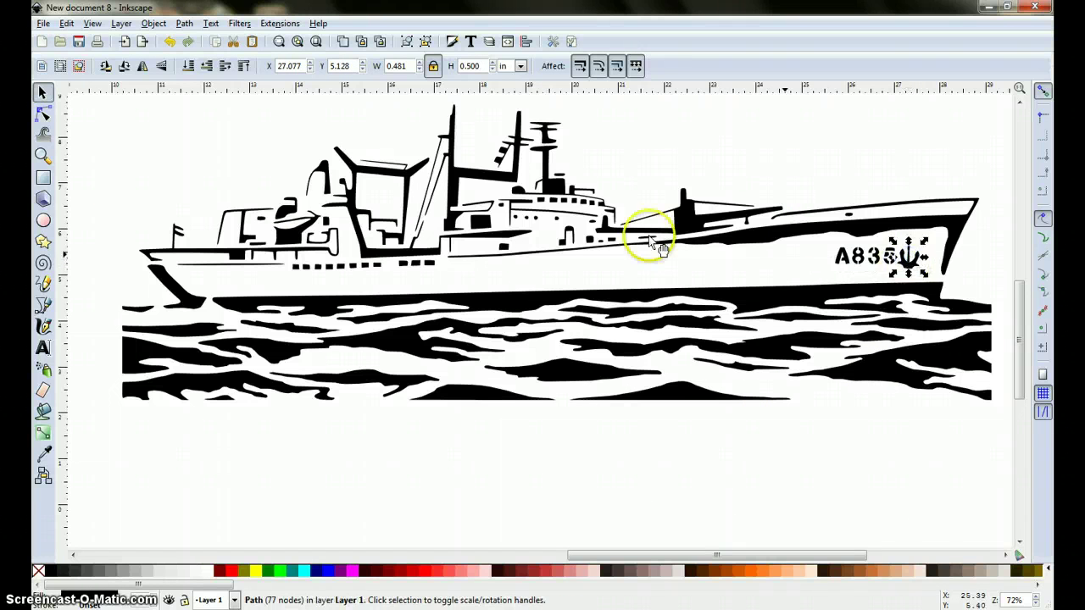
Zoom into the bow and tilt the anchor about 26 degrees
left_click(42, 157)
left_click(986, 302)
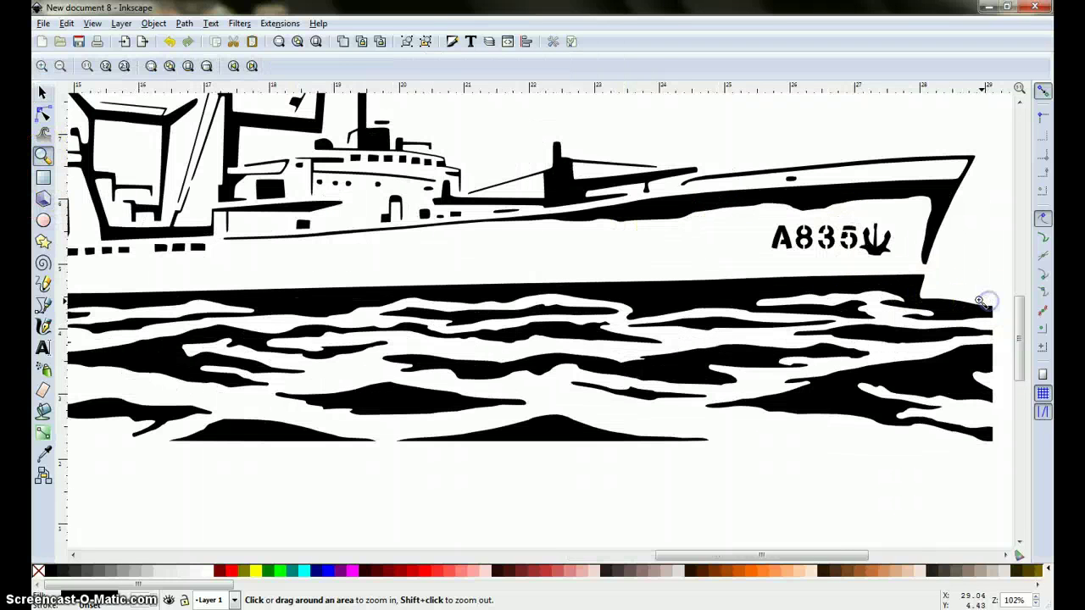
left_click(42, 91)
left_click(887, 254)
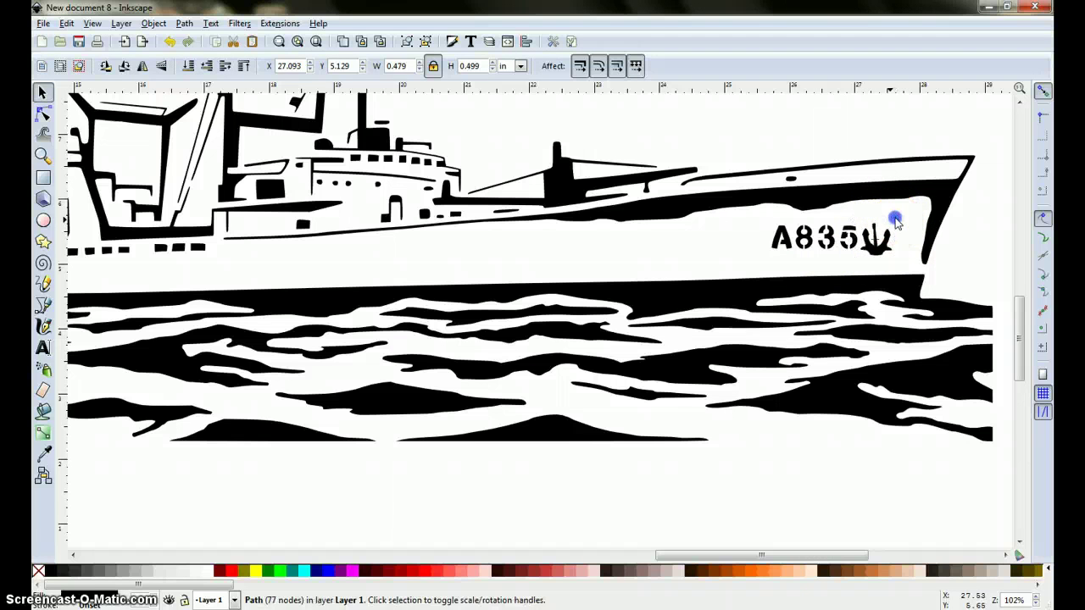
left_click_drag(892, 219, 887, 217)
Nudge the tilted anchor just right of A835 and refine its angle
left_click(884, 239)
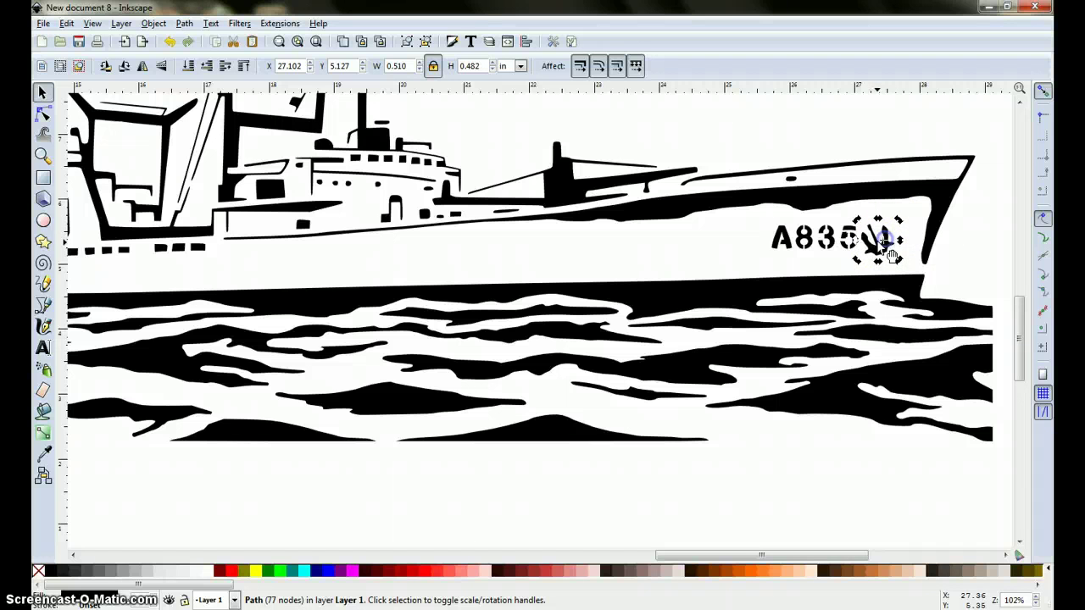
left_click_drag(891, 254, 905, 248)
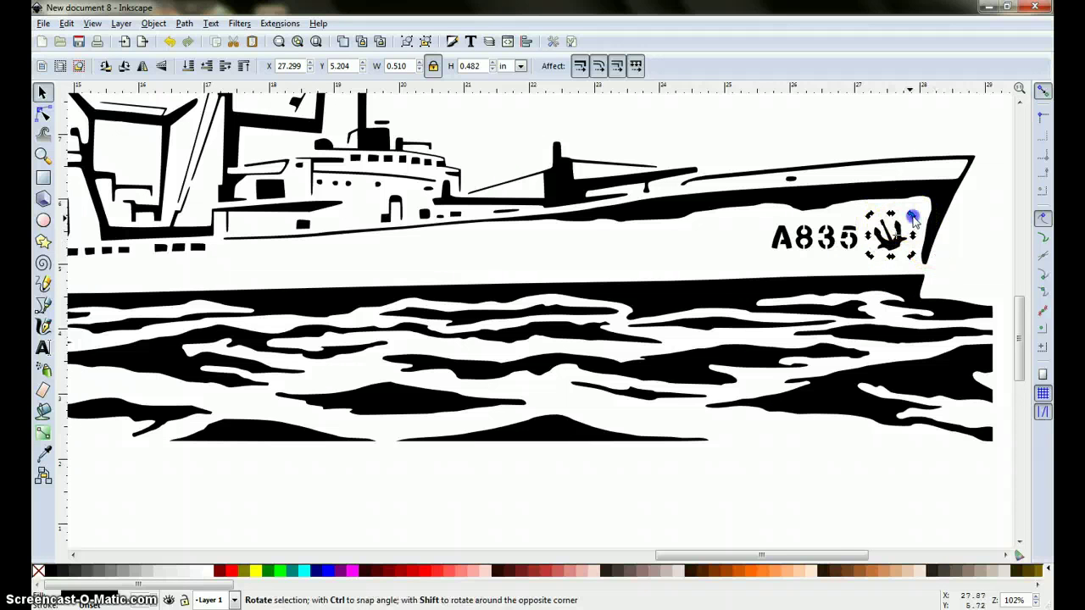
left_click_drag(913, 218, 921, 242)
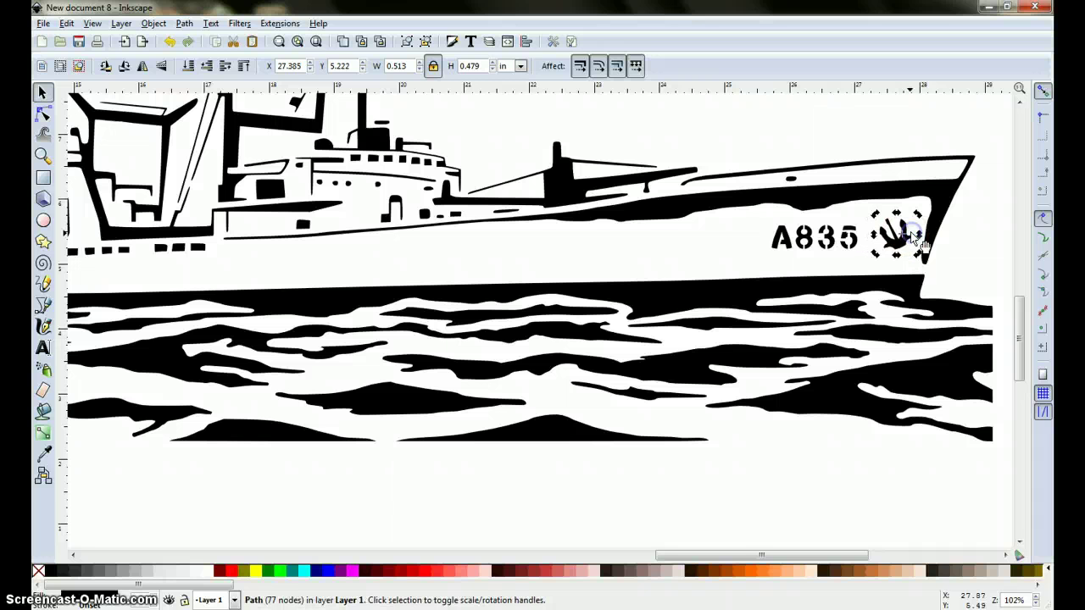
left_click(821, 246)
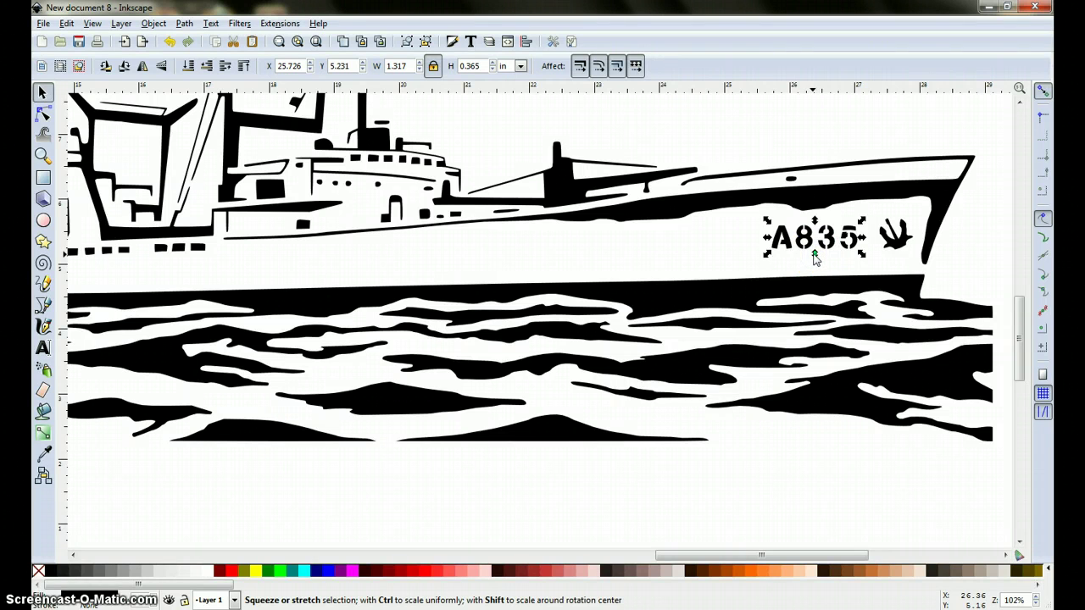
Stretch the A835 lettering taller and widen it to 1.437 in, then deselect it
left_click_drag(815, 256, 816, 261)
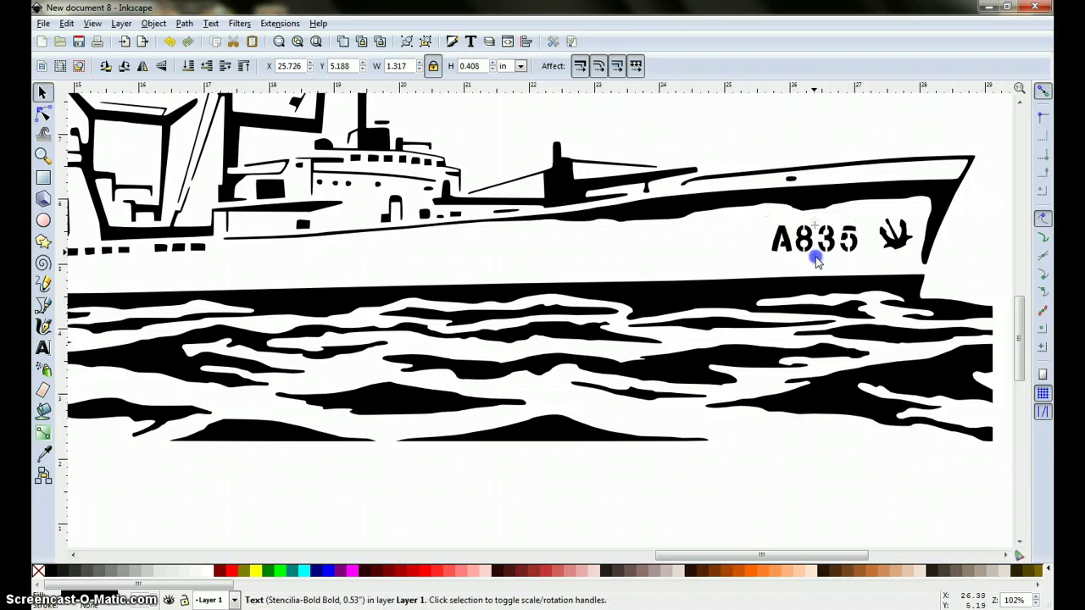
left_click(767, 241)
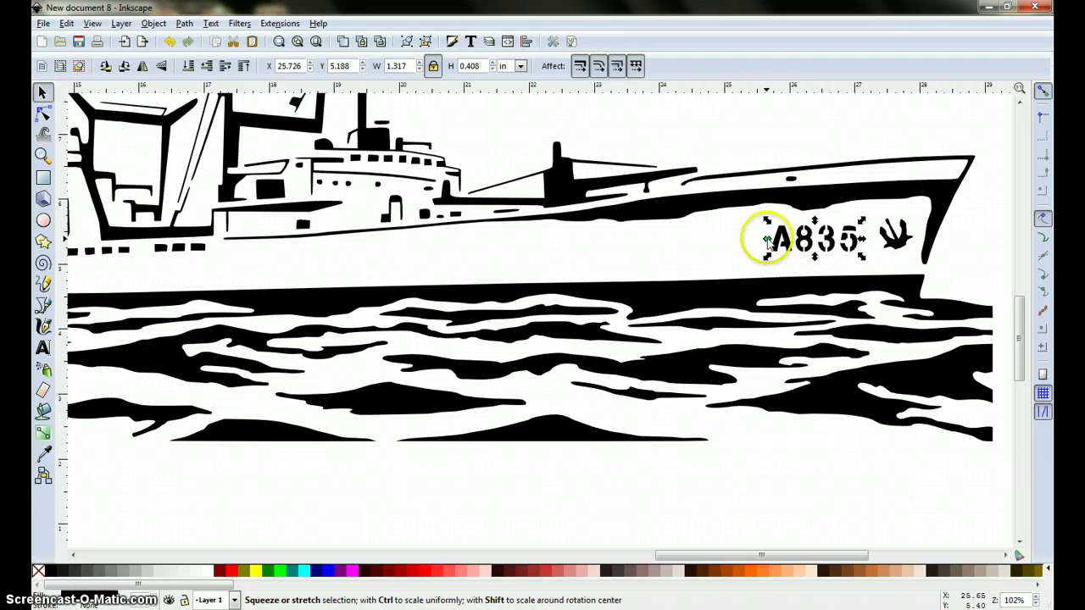
left_click_drag(766, 240, 856, 245)
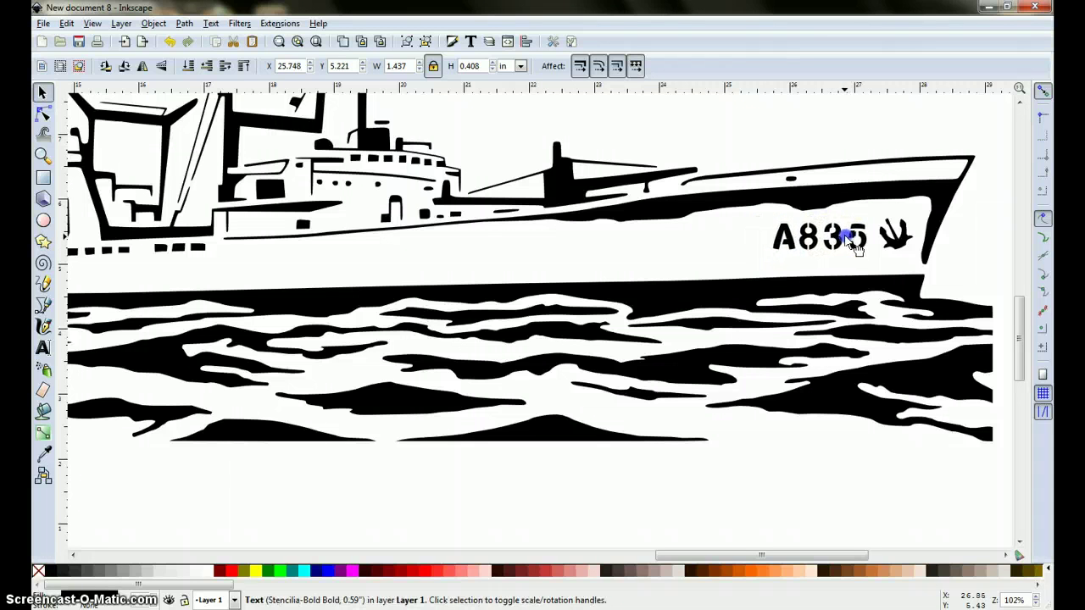
left_click(649, 490)
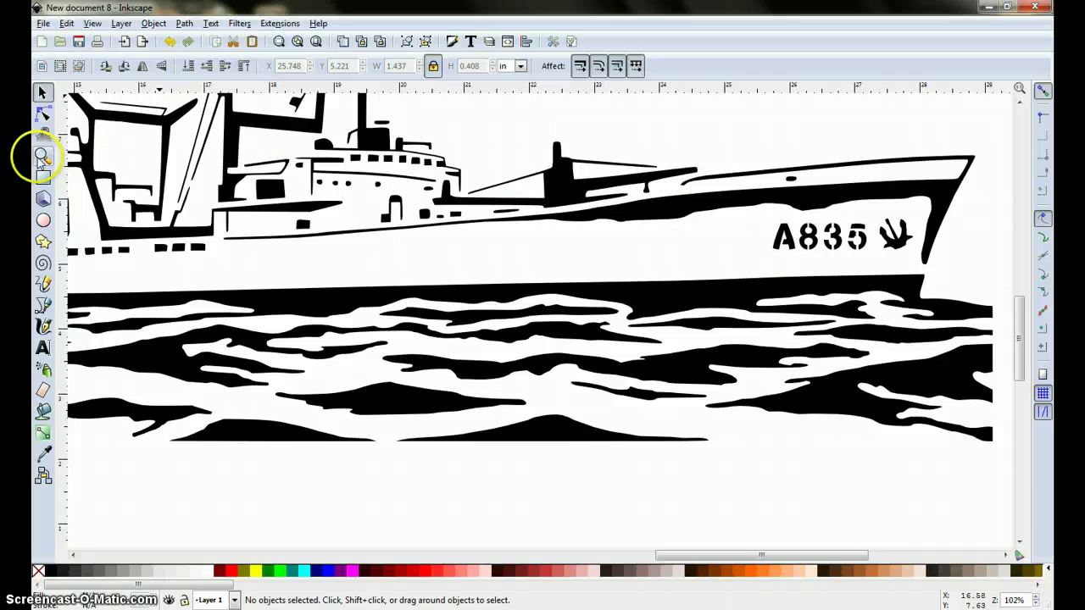
Zoom out to 51% and rubber-band select the ship, A835 lettering and helicopter
left_click(42, 157)
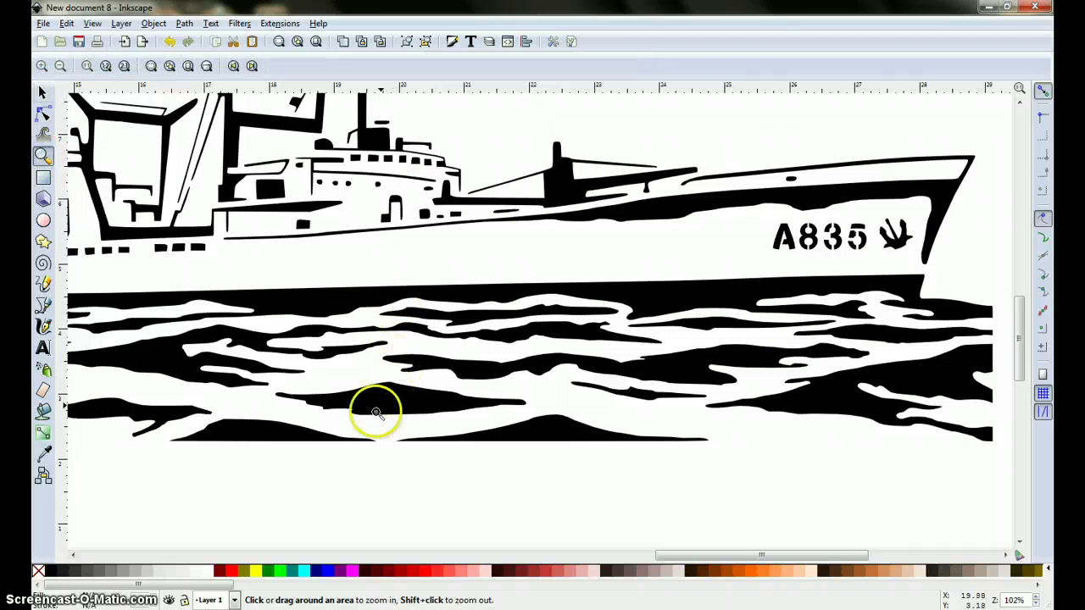
left_click(321, 484, "shift")
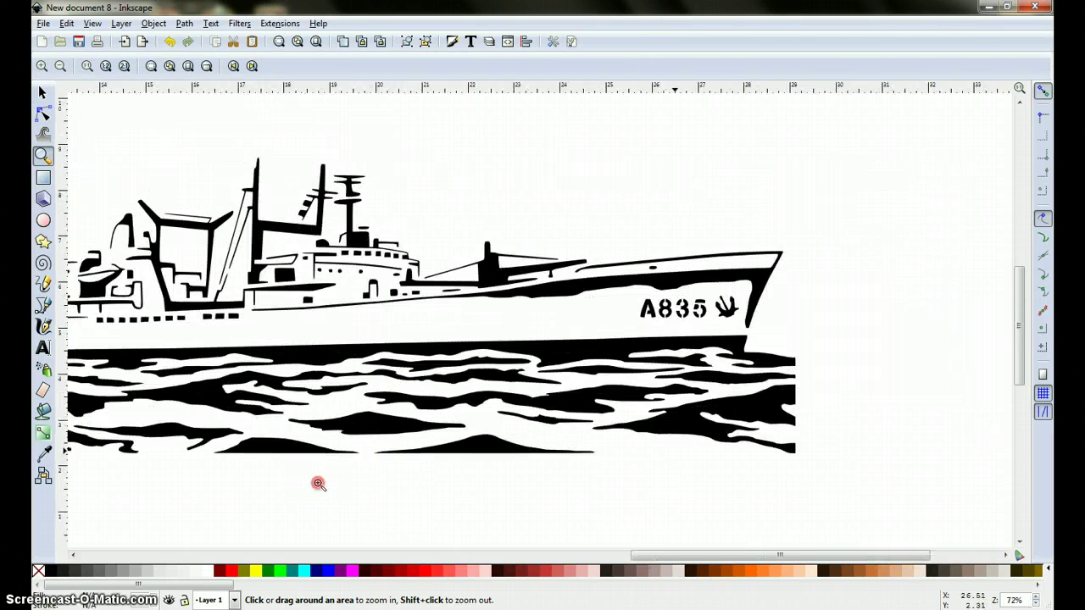
left_click(321, 484, "shift")
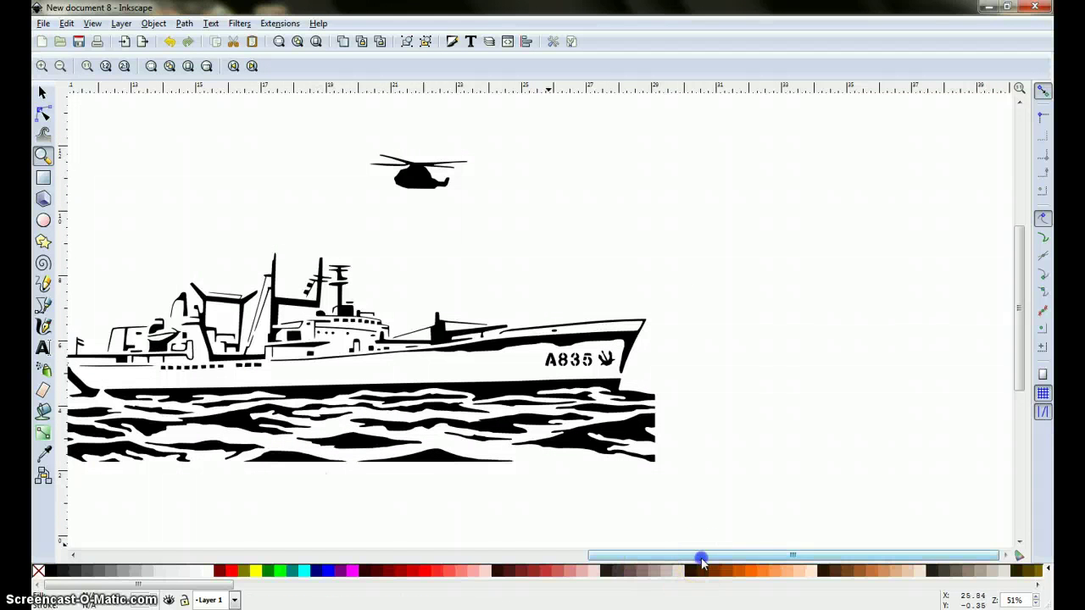
left_click_drag(703, 556, 647, 556)
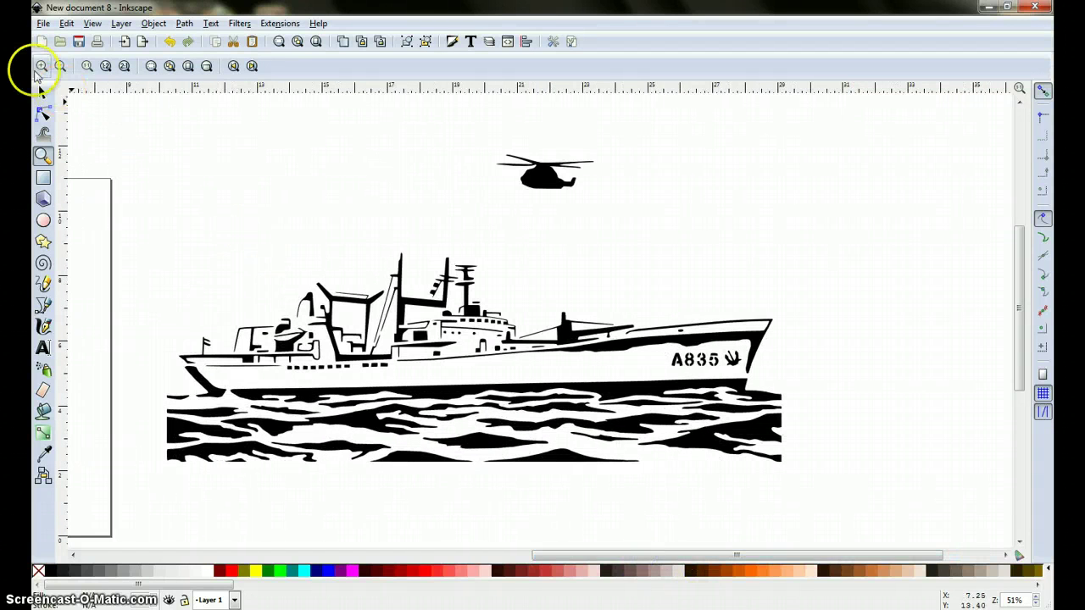
left_click(42, 93)
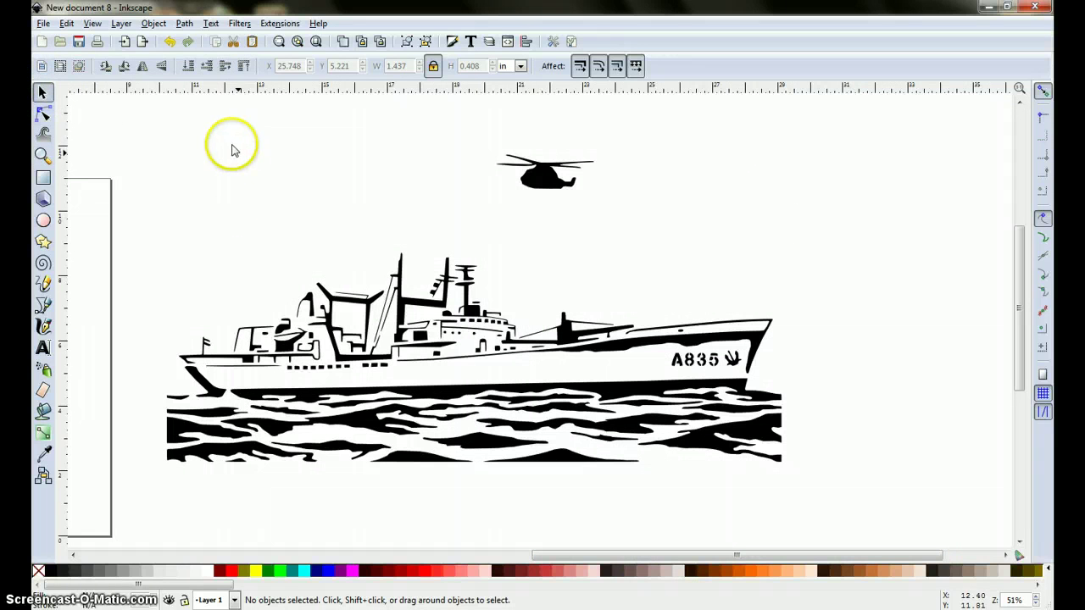
left_click_drag(144, 103, 864, 520)
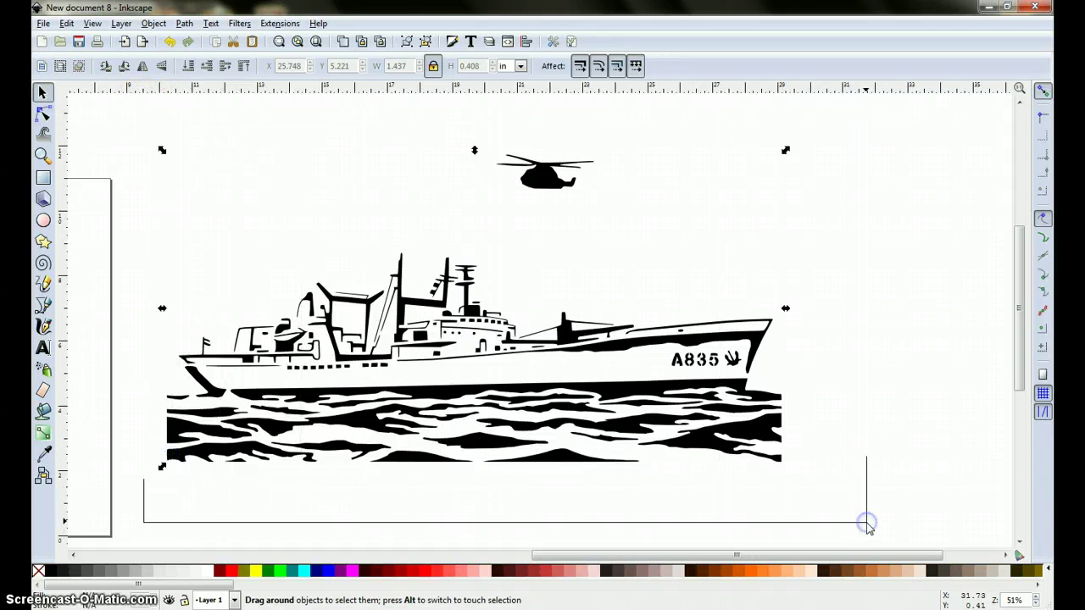
left_click(154, 24)
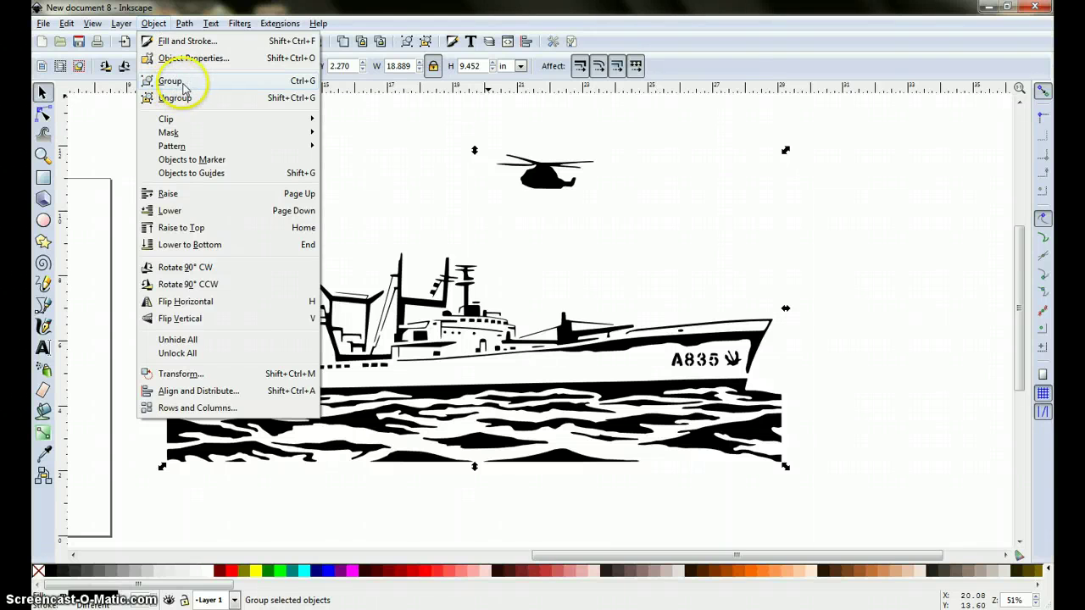
Group the ship, lettering and helicopter into one object and move it
left_click(191, 82)
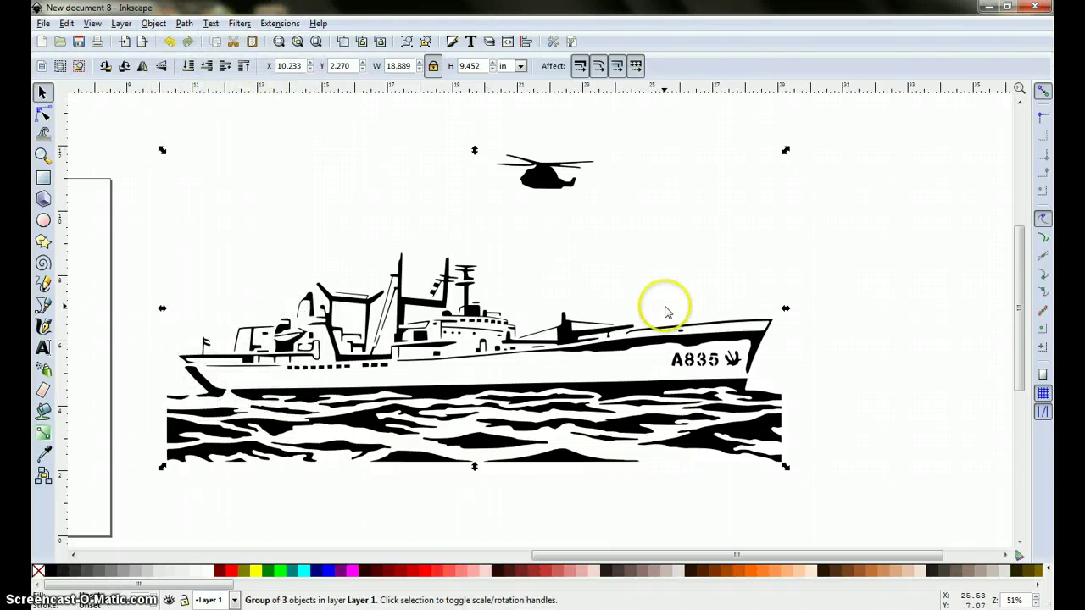
left_click_drag(581, 336, 821, 356)
left_click_drag(738, 346, 618, 321)
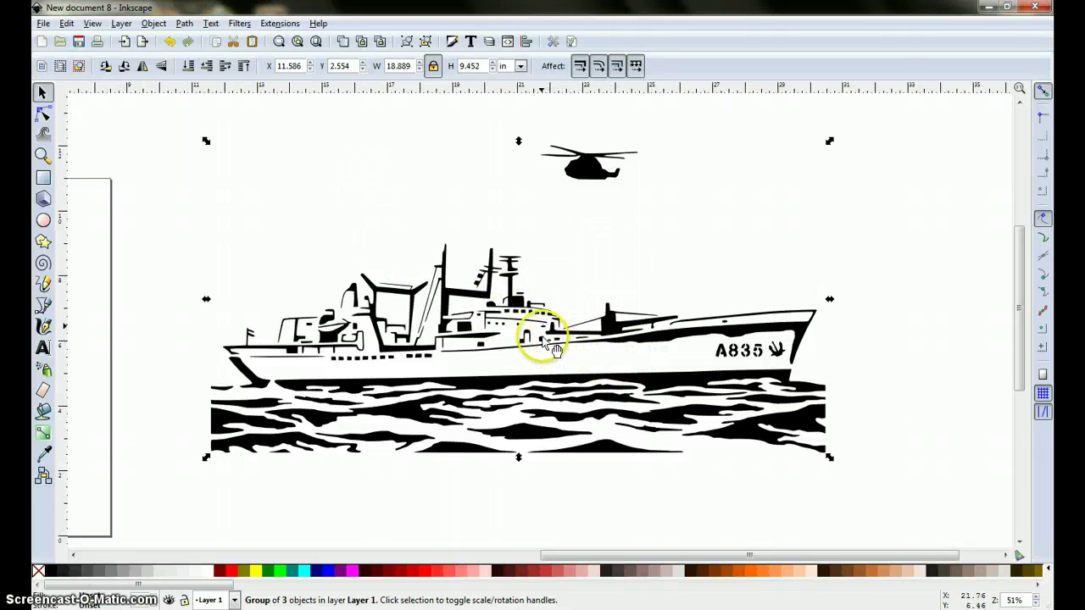
Resize the group proportionally to 10.500 in wide and move it toward the page
left_click(432, 66)
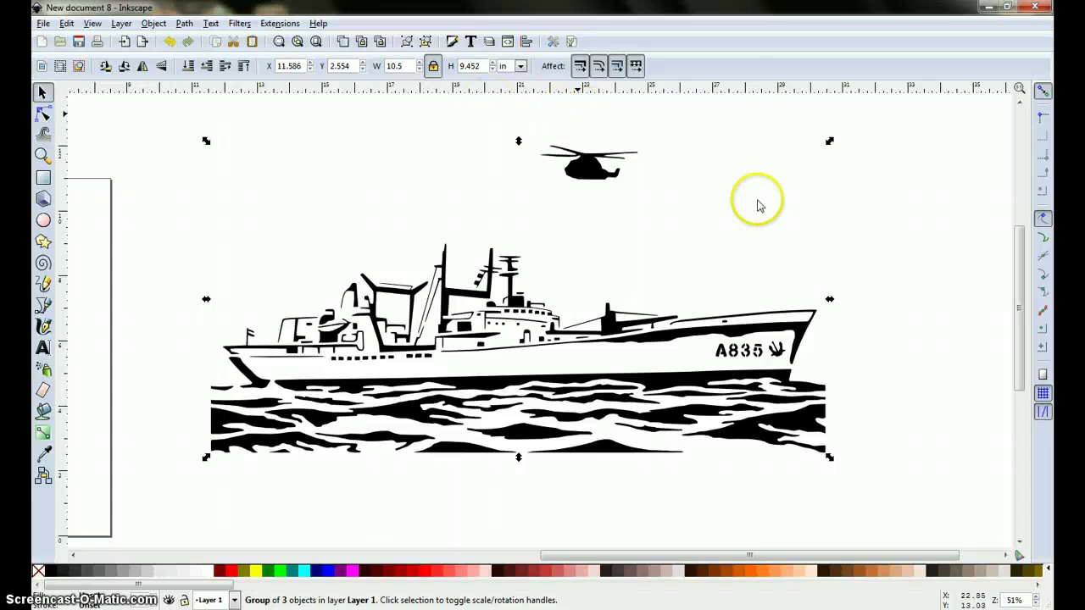
left_click(917, 250)
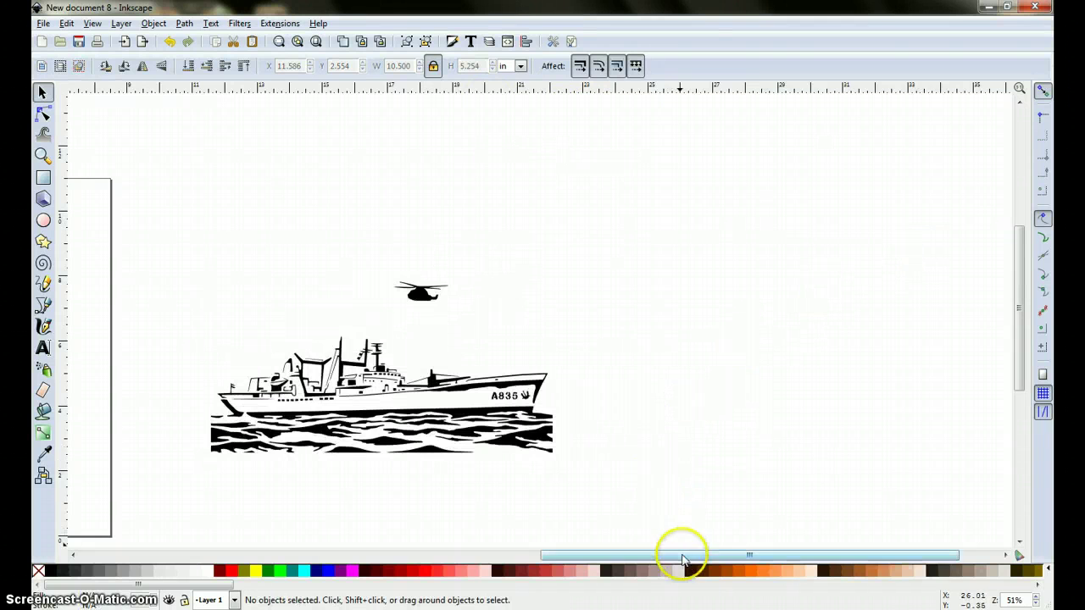
left_click_drag(658, 558, 548, 561)
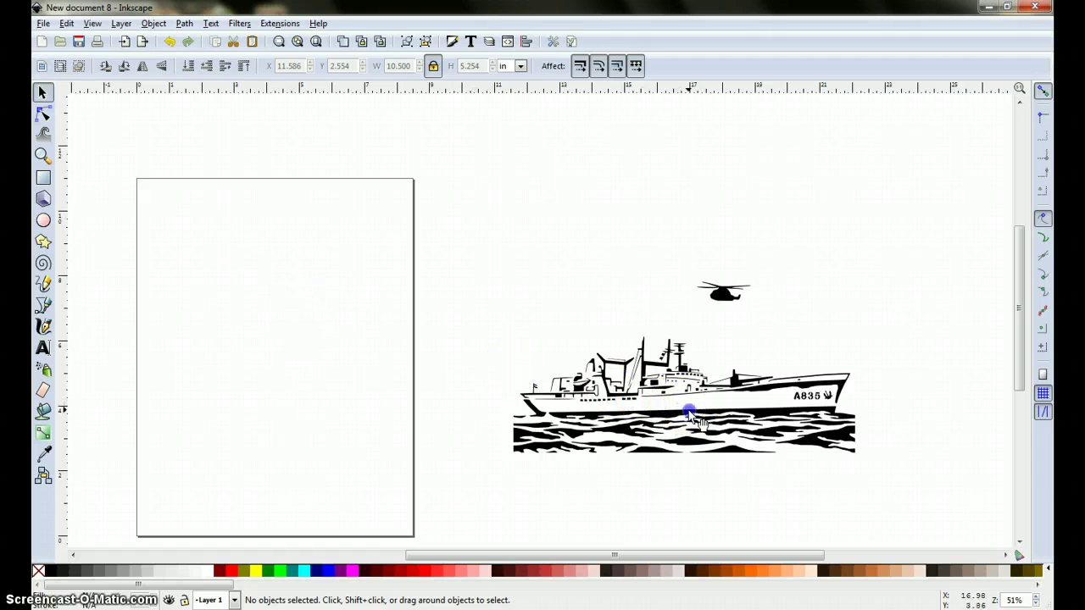
mouse_move(599, 404)
left_mouse_down()
mouse_move(241, 358)
mouse_move(153, 360)
mouse_move(465, 349)
mouse_move(283, 316)
mouse_move(310, 331)
mouse_move(651, 350)
left_mouse_up()
Switch the page to Landscape orientation, 11.00 × 8.50 in, in Document Properties
left_click(43, 25)
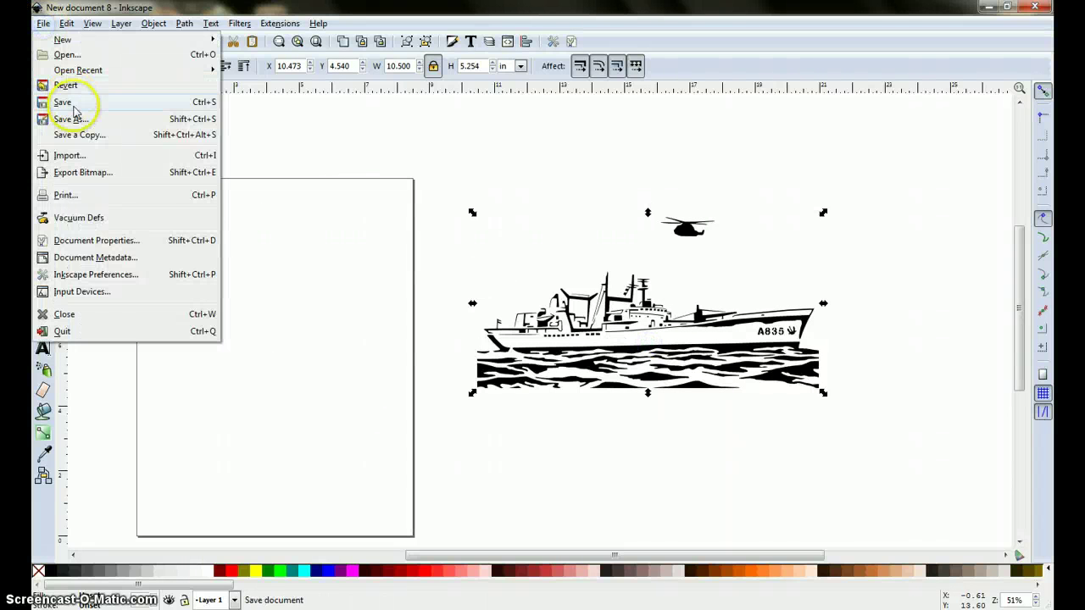
left_click(81, 245)
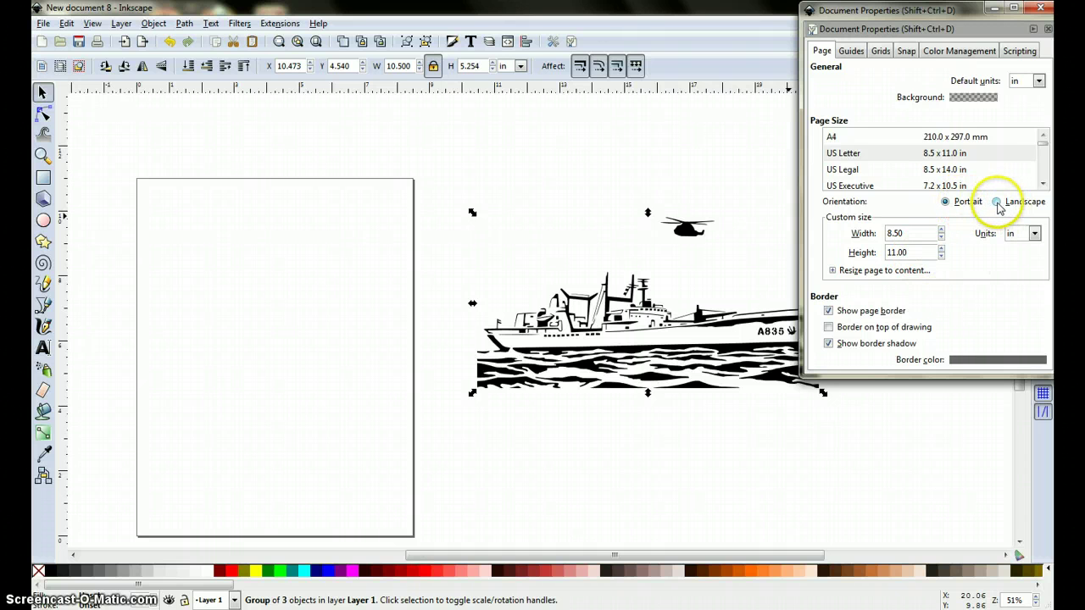
left_click(998, 204)
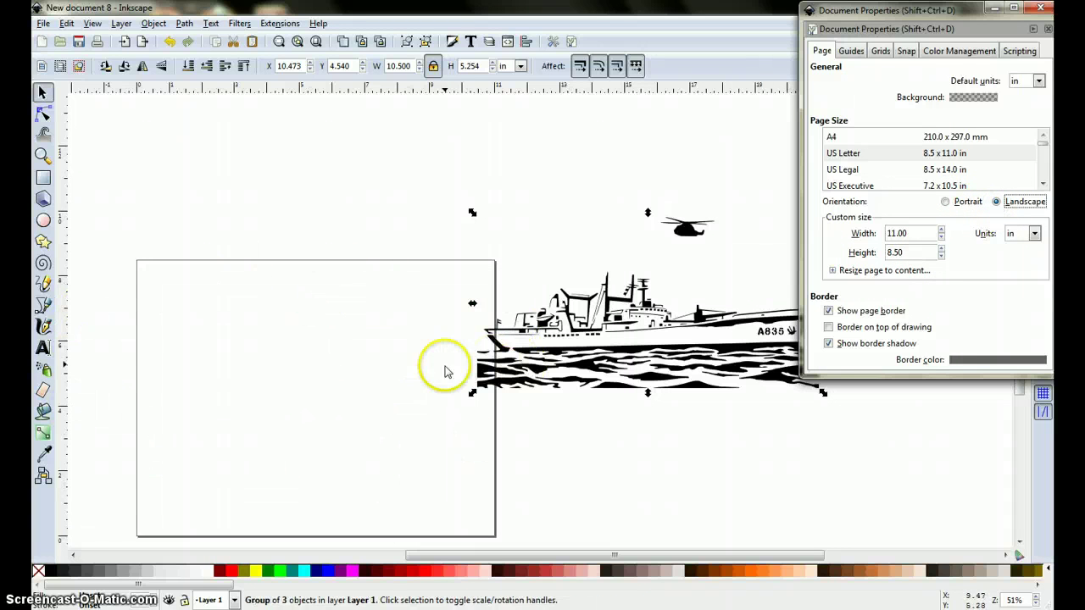
left_click(1041, 8)
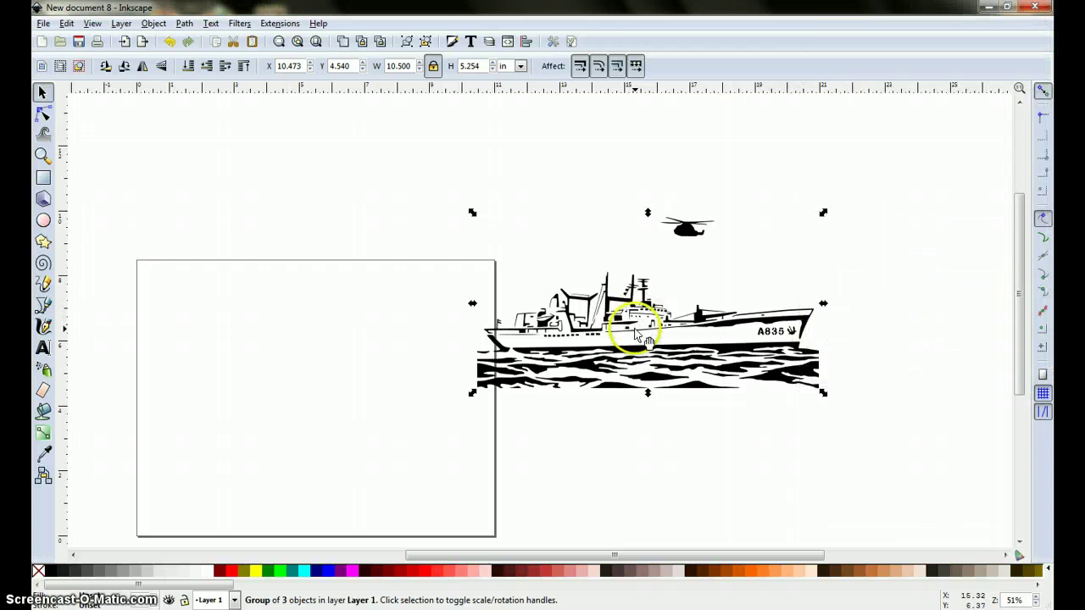
Centre the ship group horizontally and vertically relative to the Page
left_click_drag(519, 392, 685, 307)
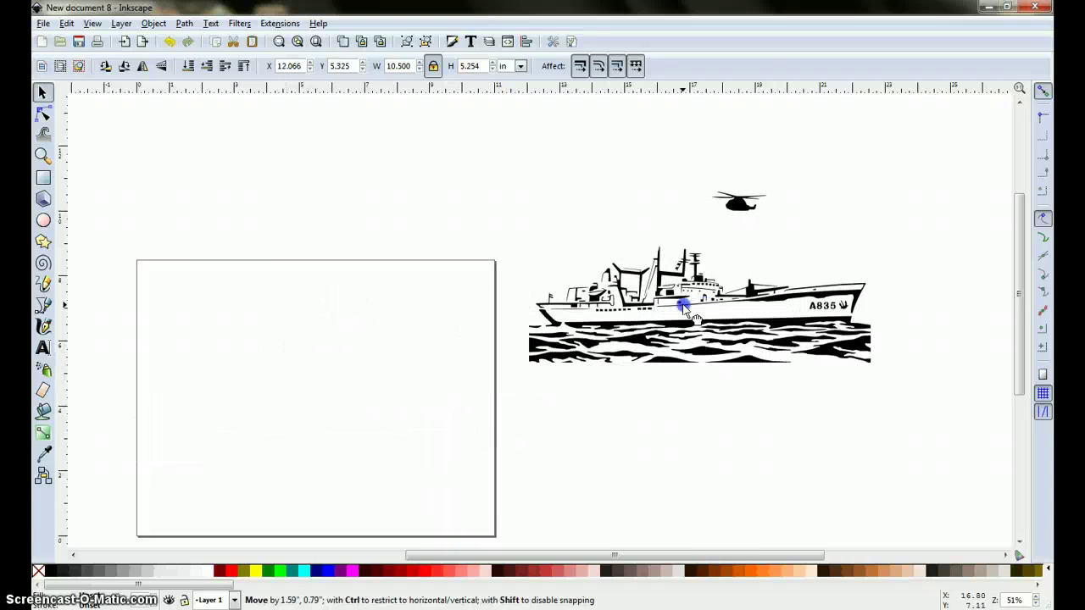
left_click(524, 42)
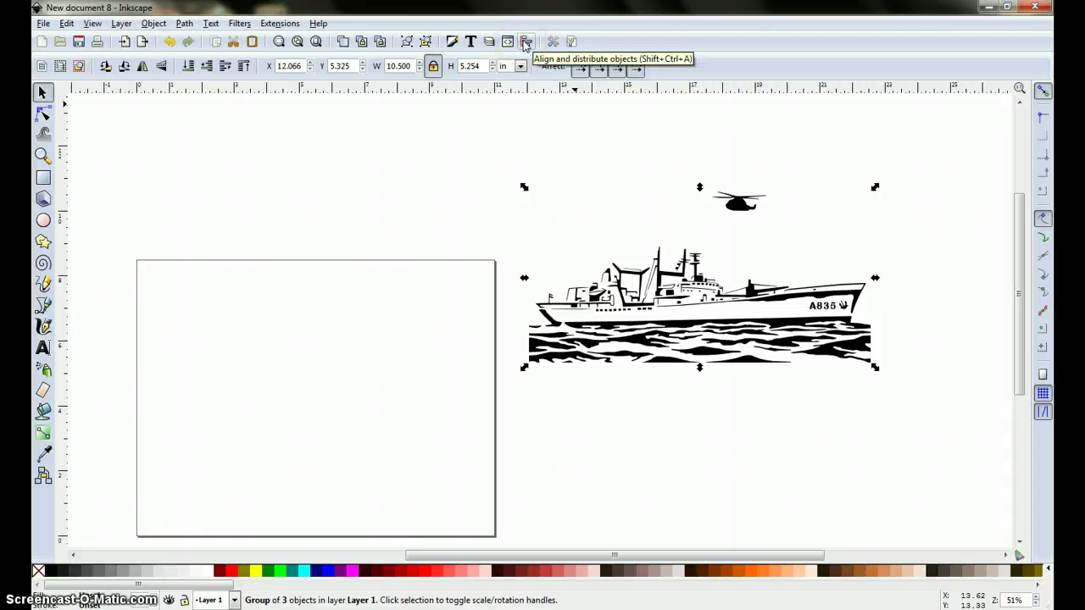
left_click(524, 42)
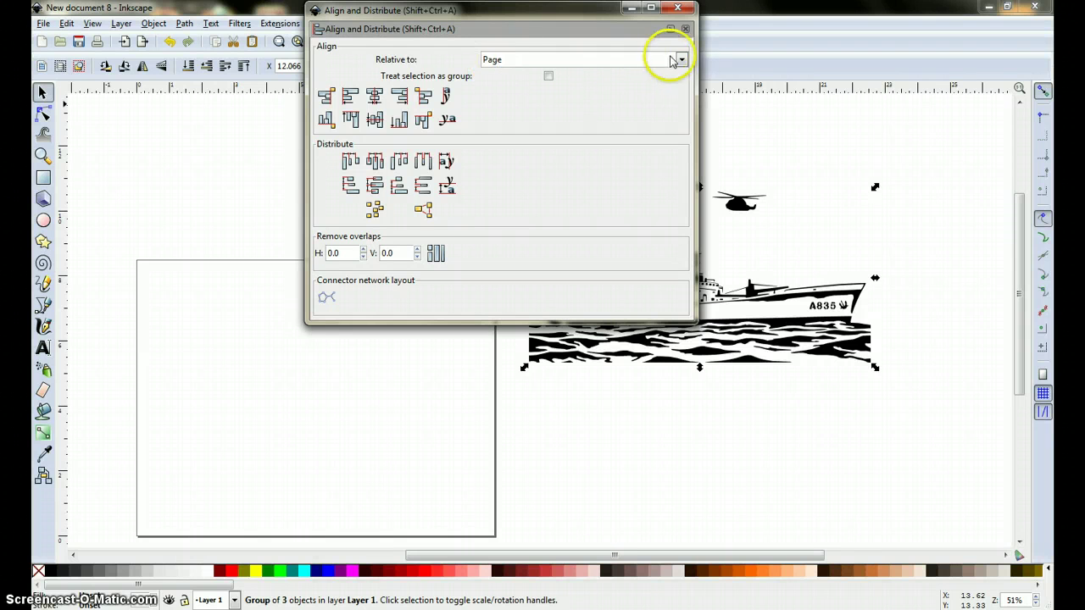
left_click(680, 59)
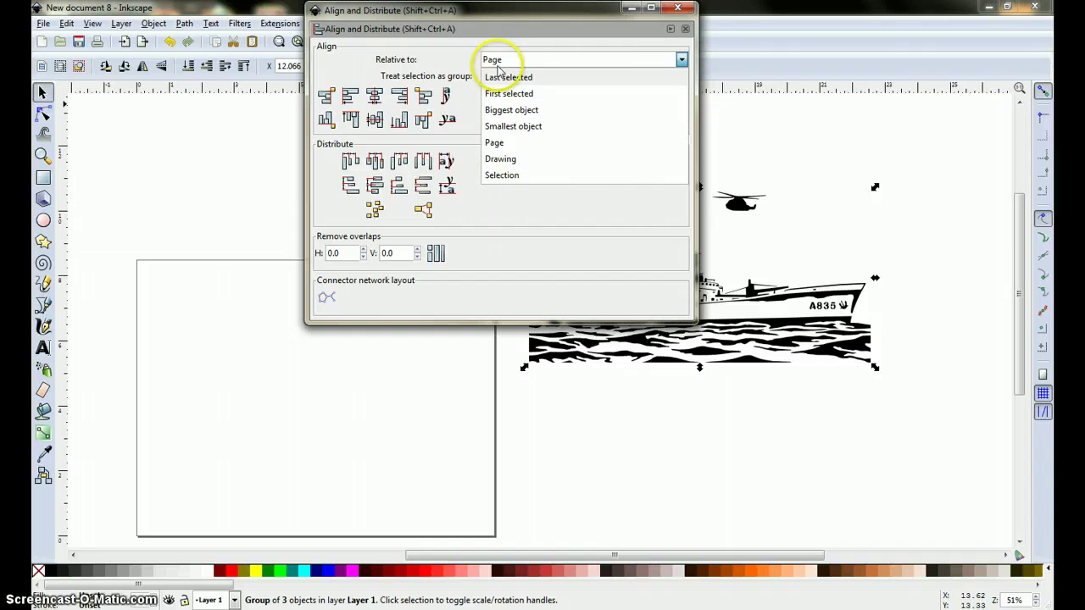
left_click(494, 144)
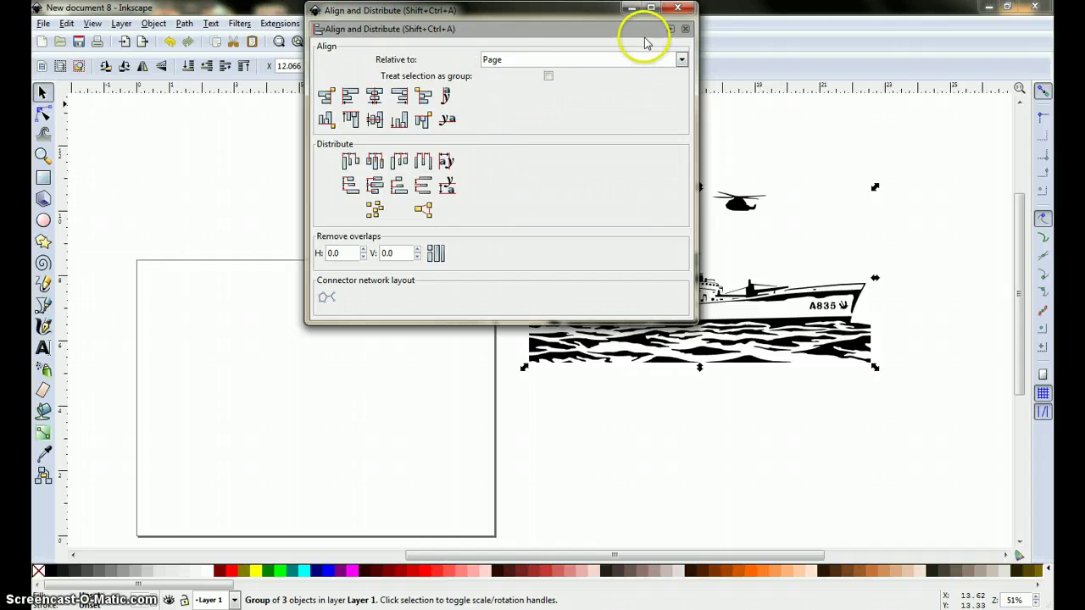
left_click(374, 96)
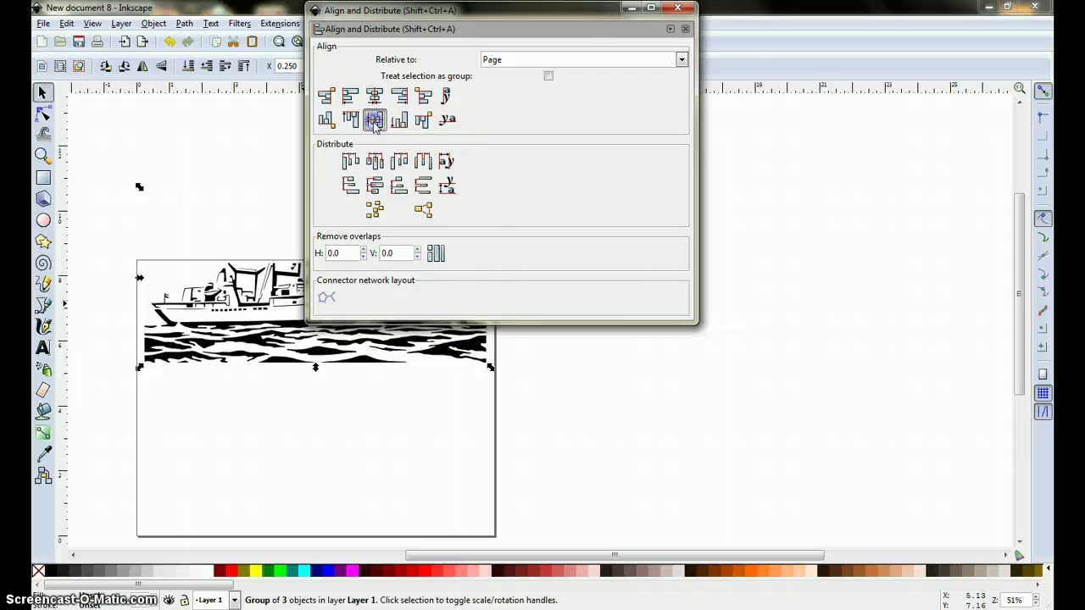
left_click(374, 120)
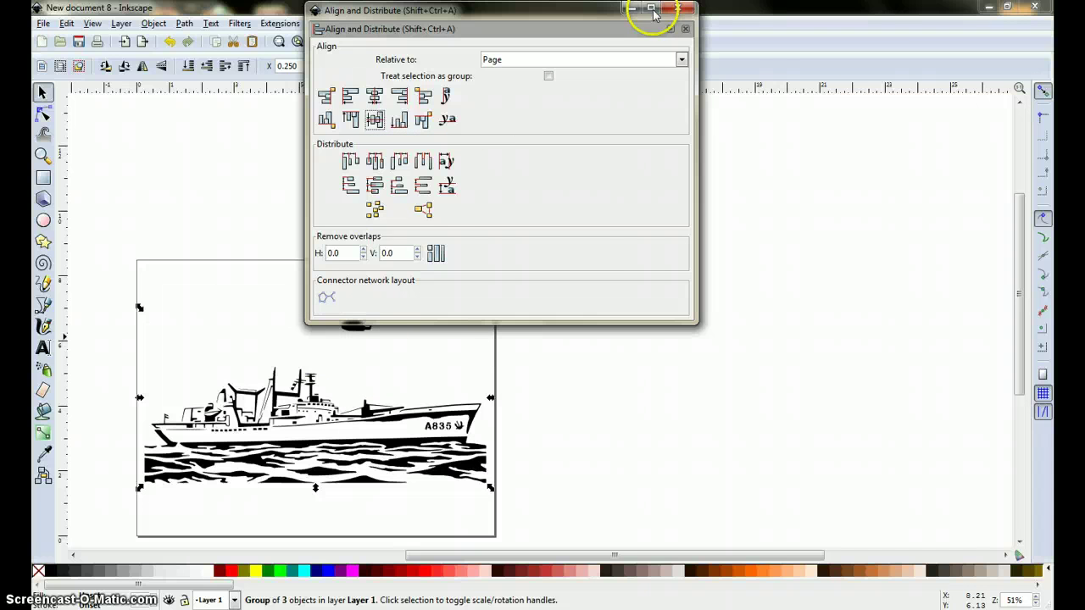
left_click(683, 9)
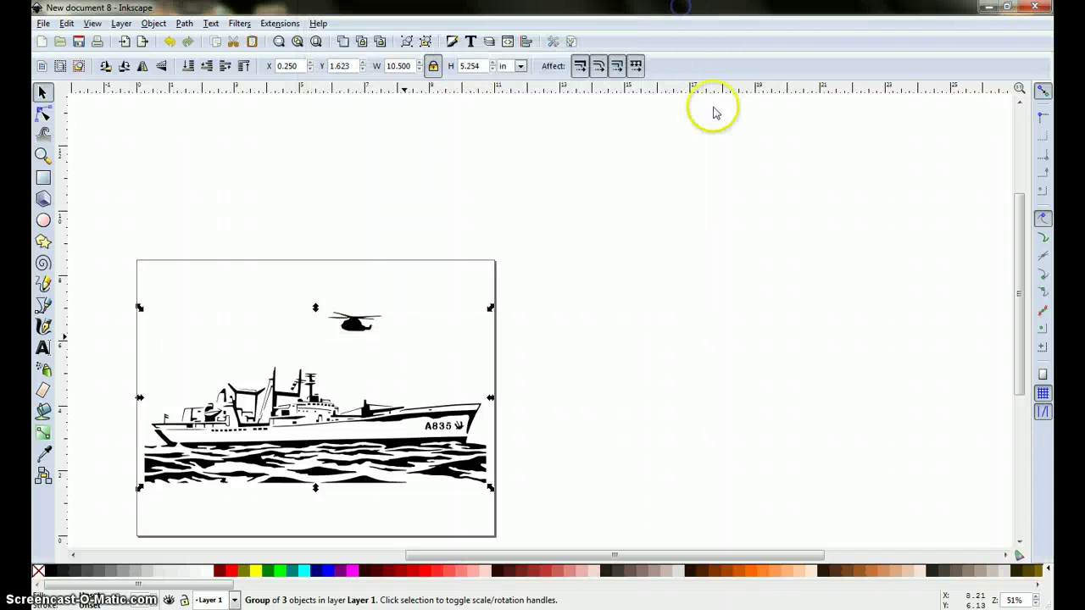
Clear the selection by clicking empty canvas
left_click_drag(614, 557, 575, 558)
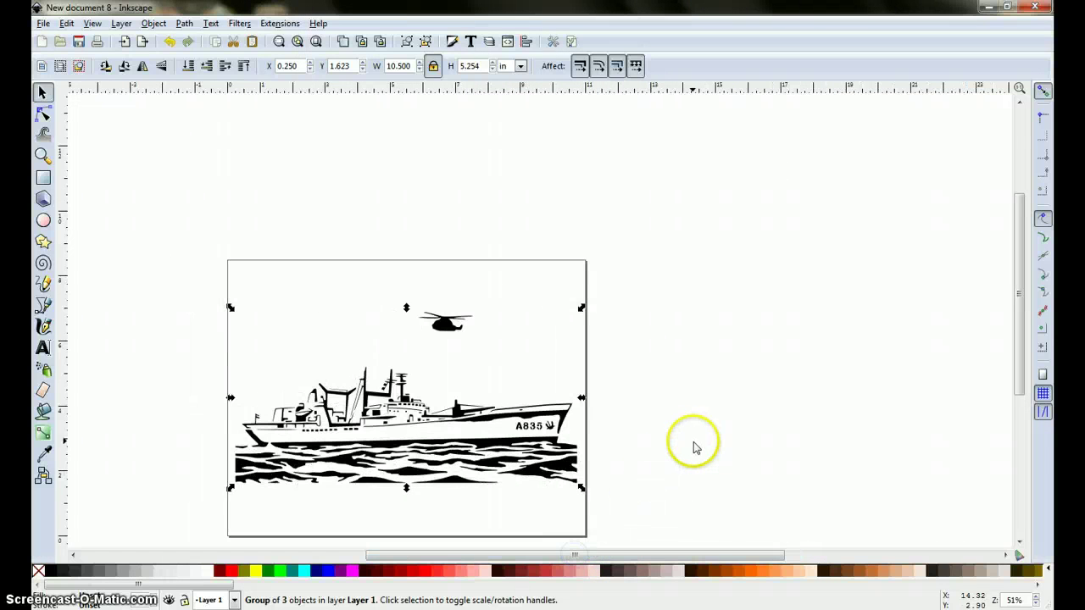
scroll(693, 444, "down", 2)
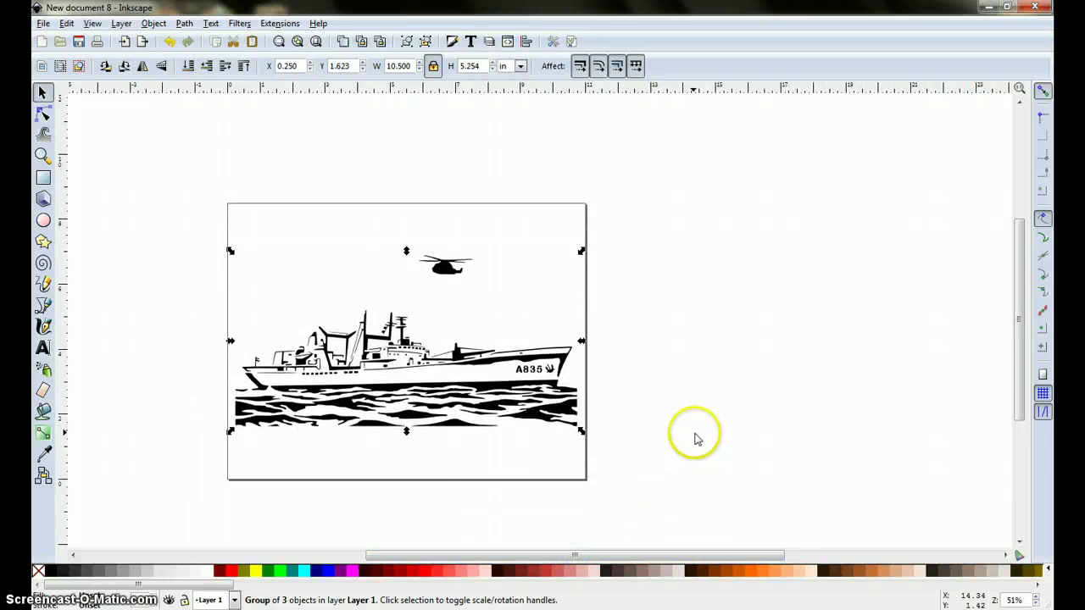
left_click(189, 301)
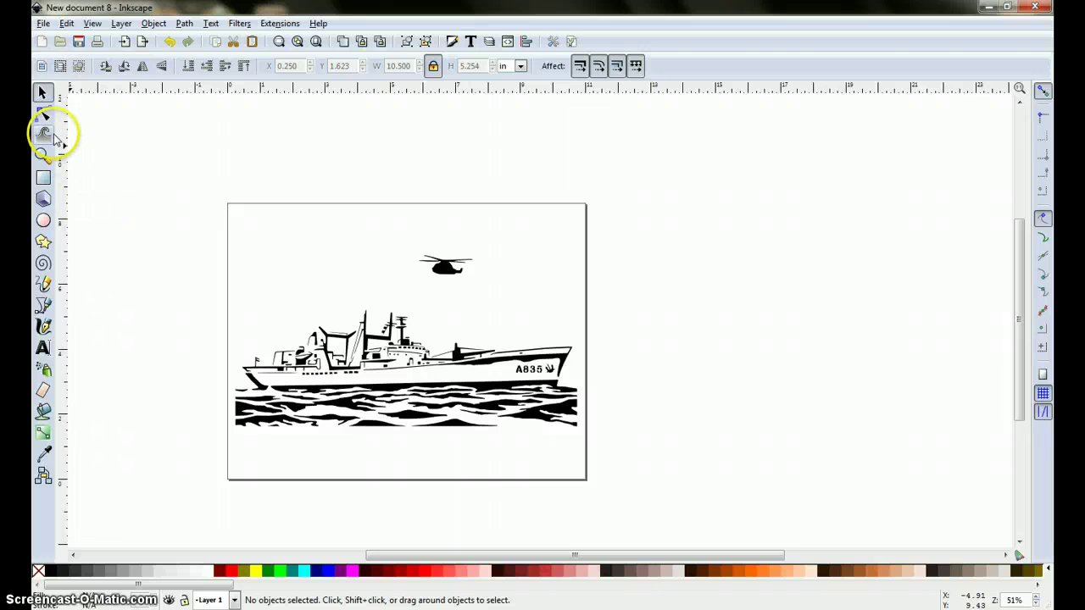
Import and embed the image2993 logo, placing it at the page's top-left corner
left_click(43, 24)
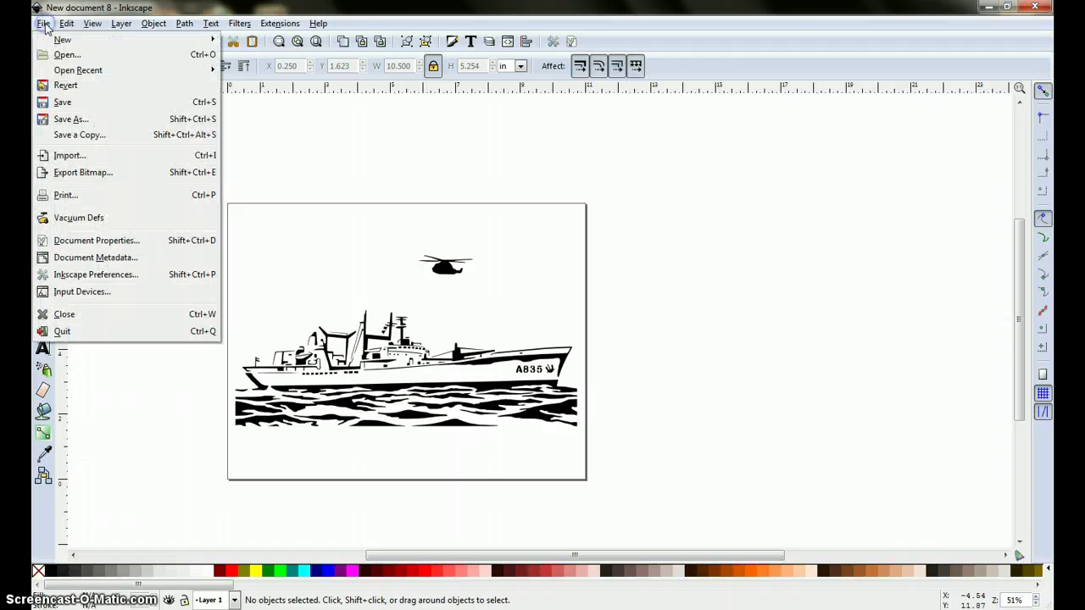
left_click(75, 162)
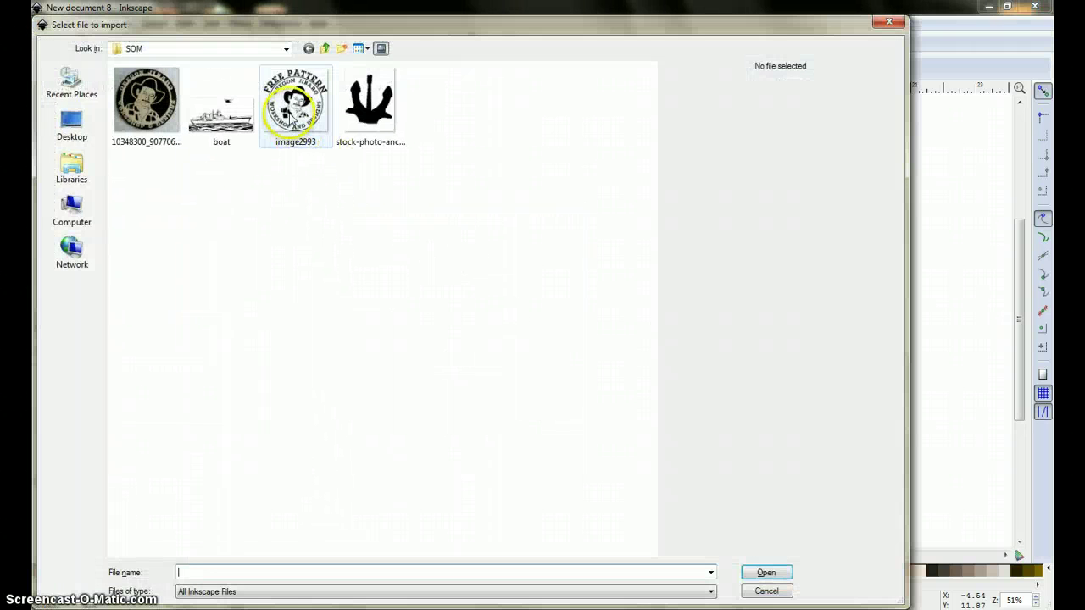
left_click(295, 117)
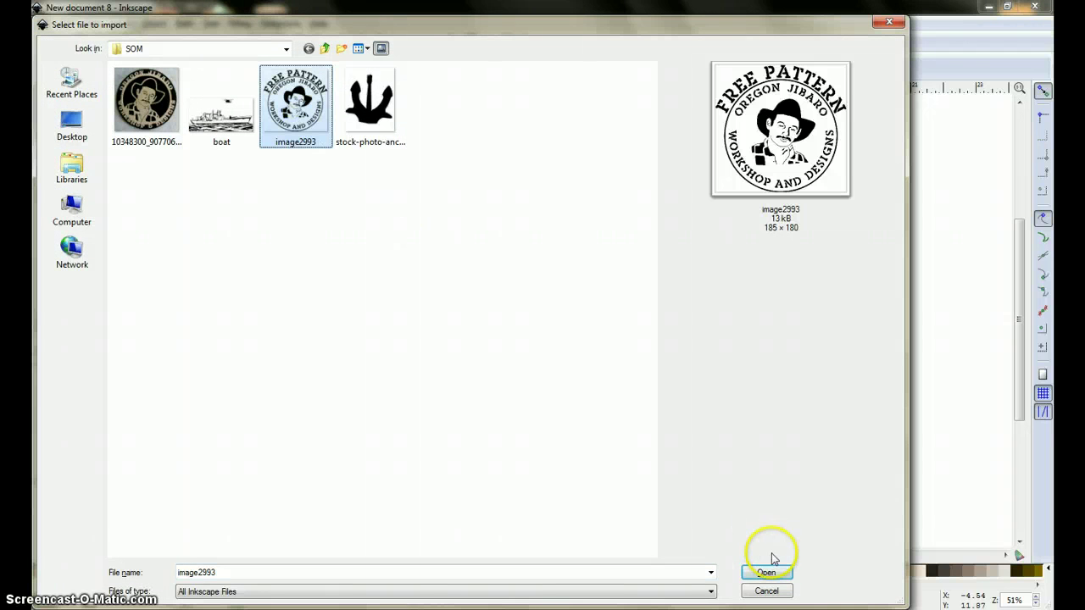
left_click(766, 574)
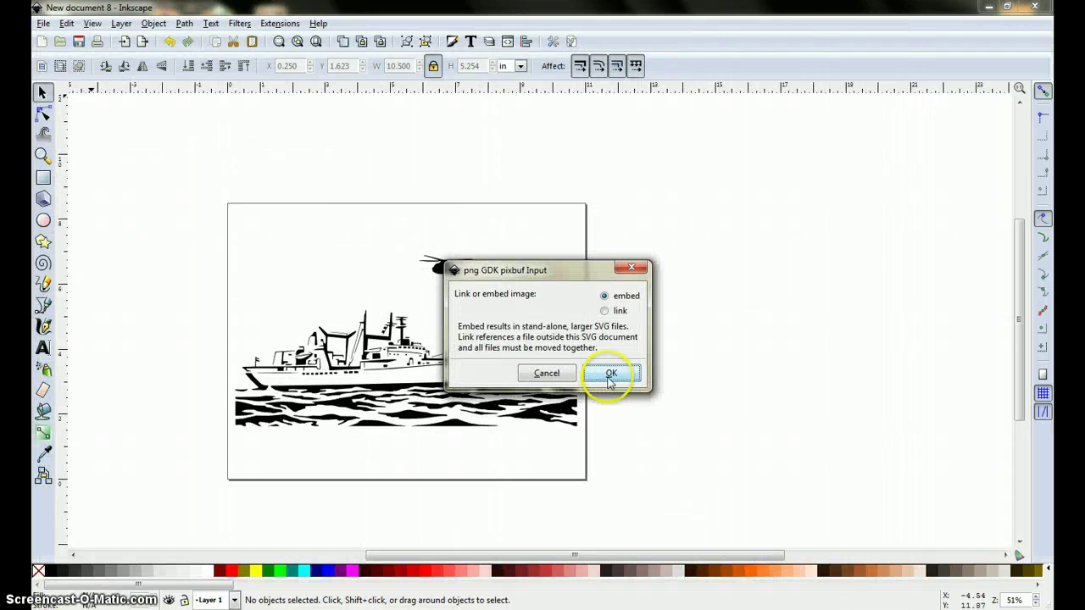
left_click(611, 375)
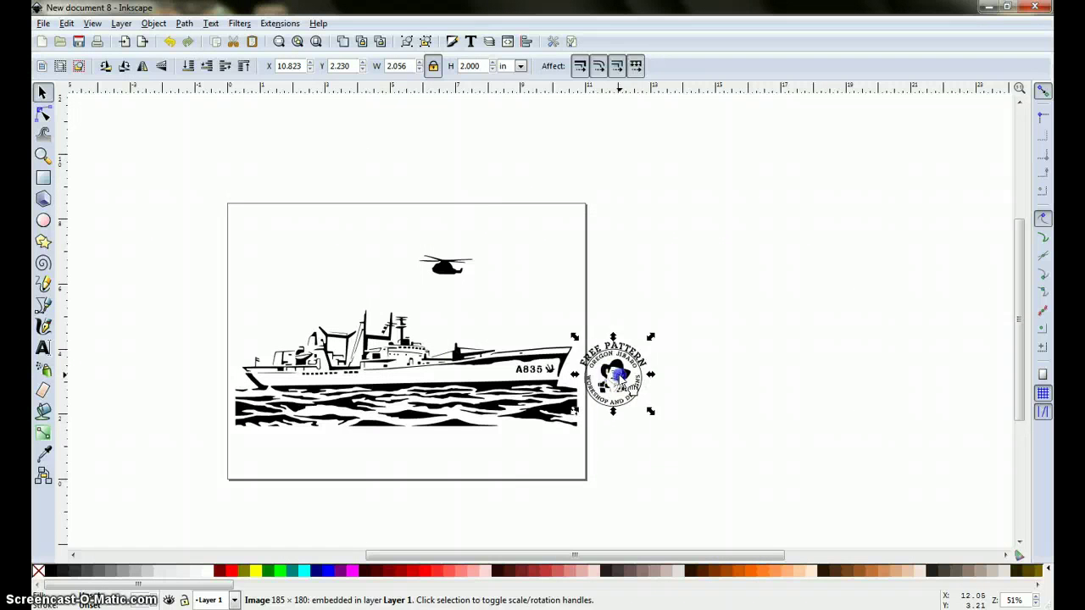
left_click_drag(621, 379, 298, 265)
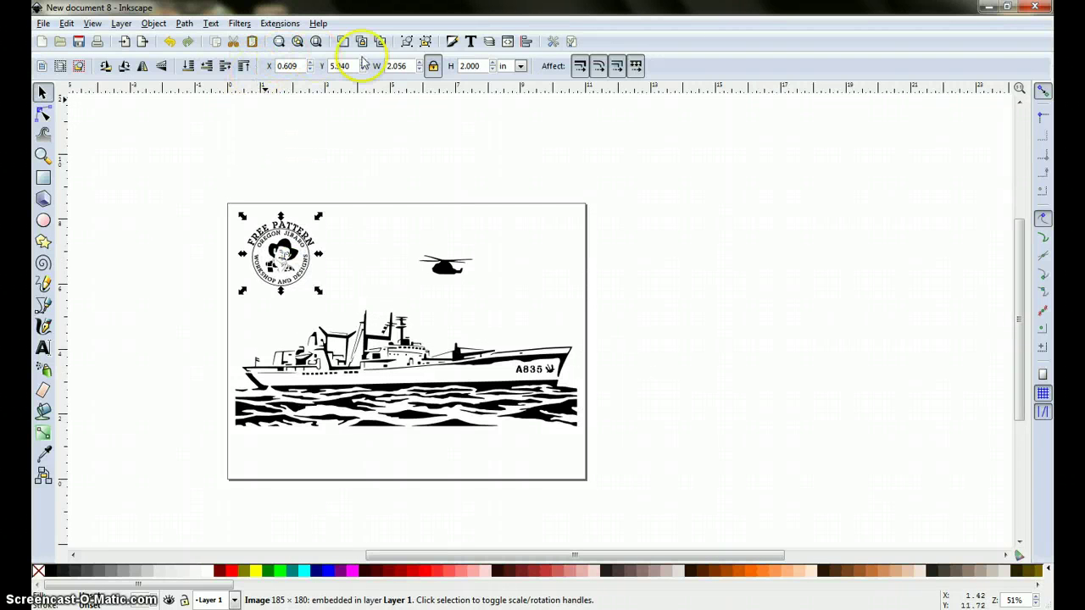
Scale the logo proportionally to 1.5 in tall and nudge it up
left_click(433, 67)
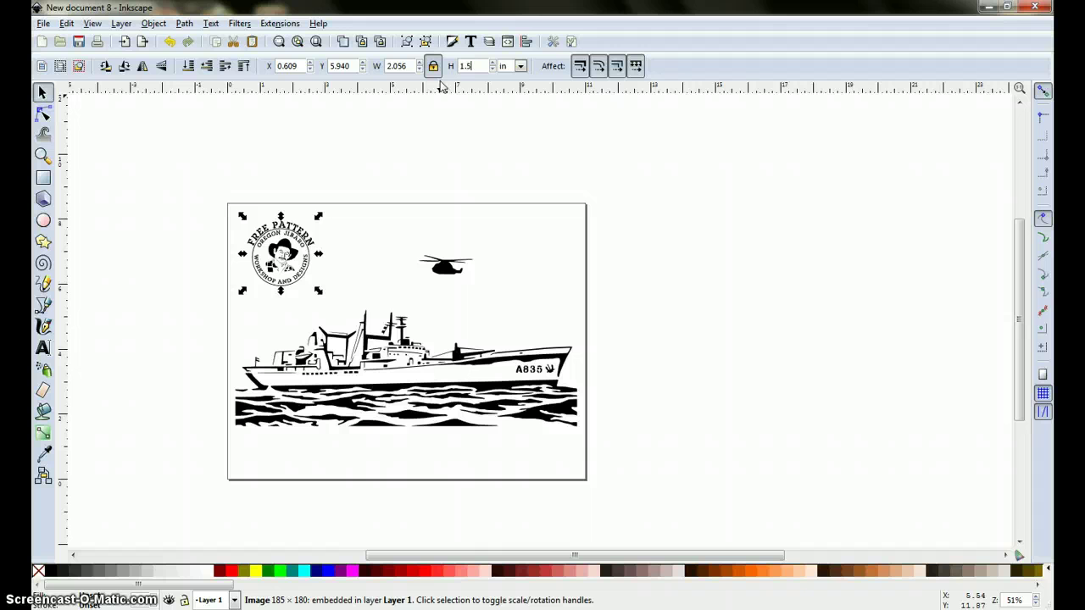
left_click(492, 129)
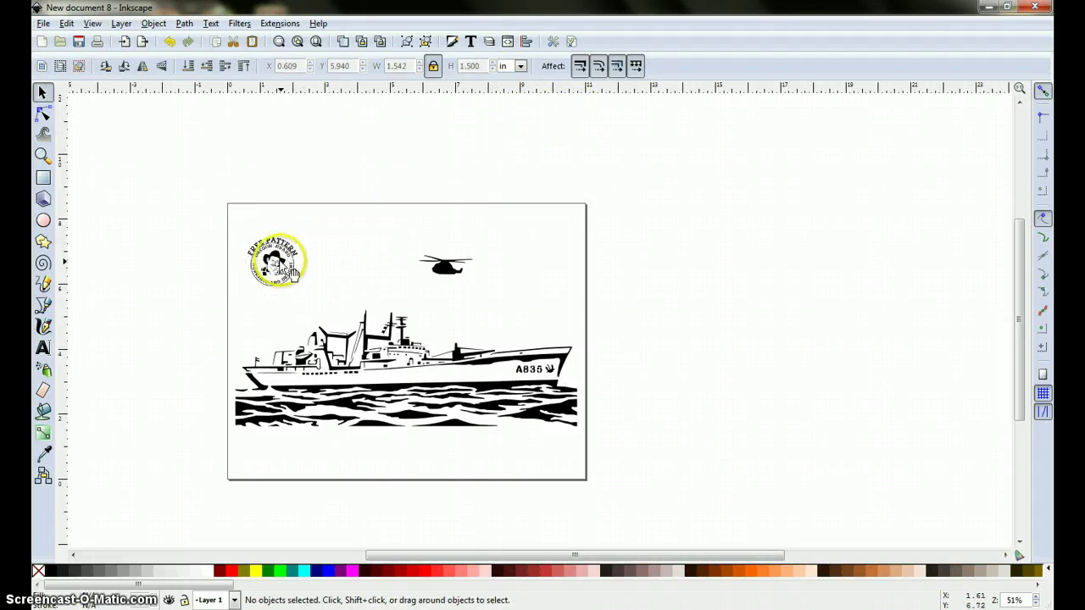
left_click_drag(293, 273, 296, 258)
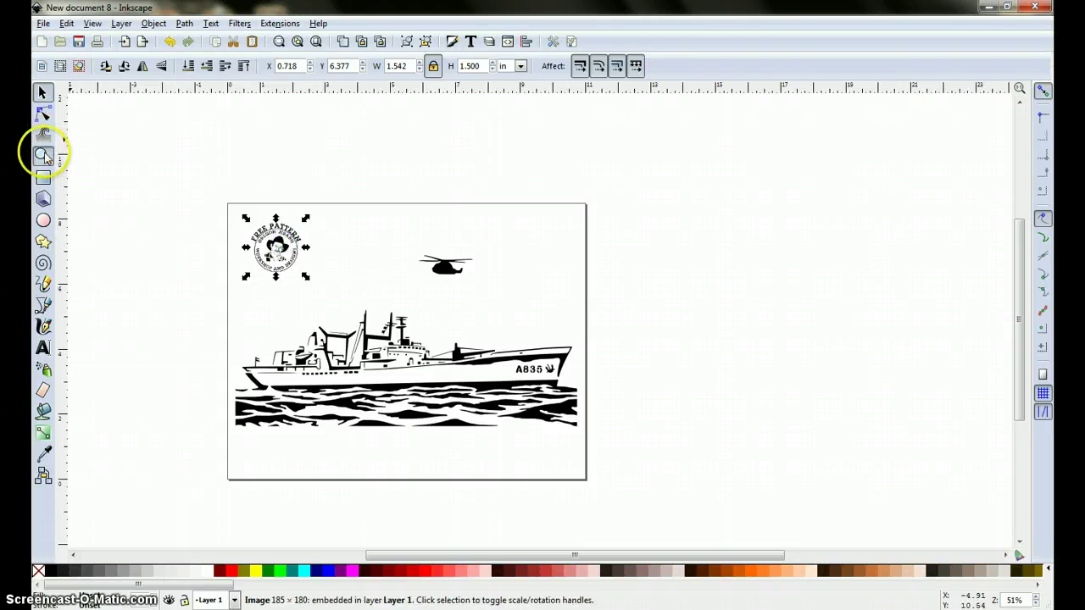
Zoom in to fine-tune the logo's top-left position, then deselect it
left_click(43, 155)
left_click(176, 232)
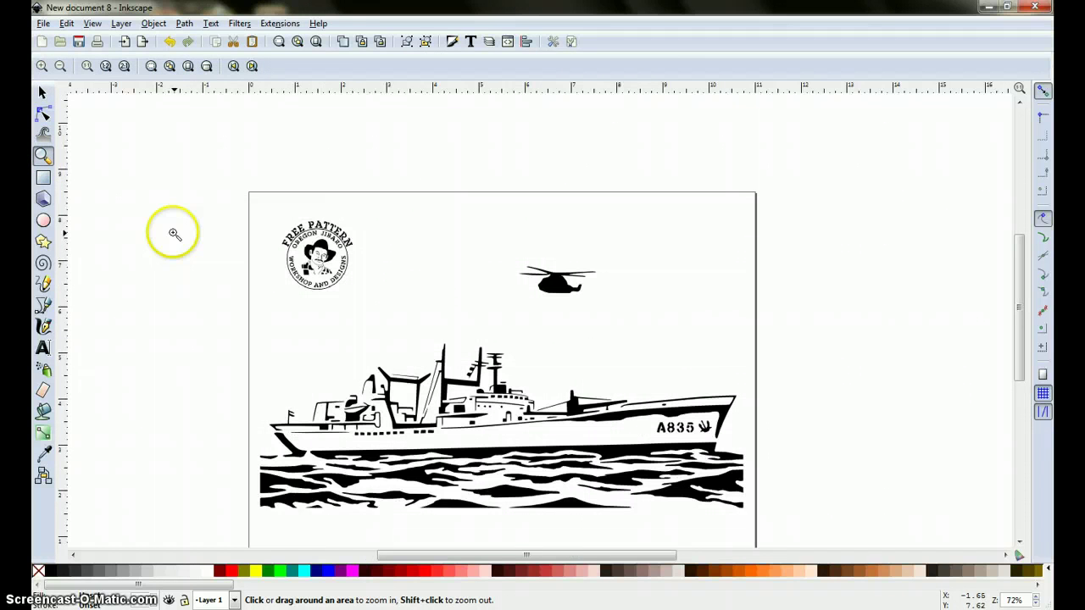
scroll(174, 233, "down", 2)
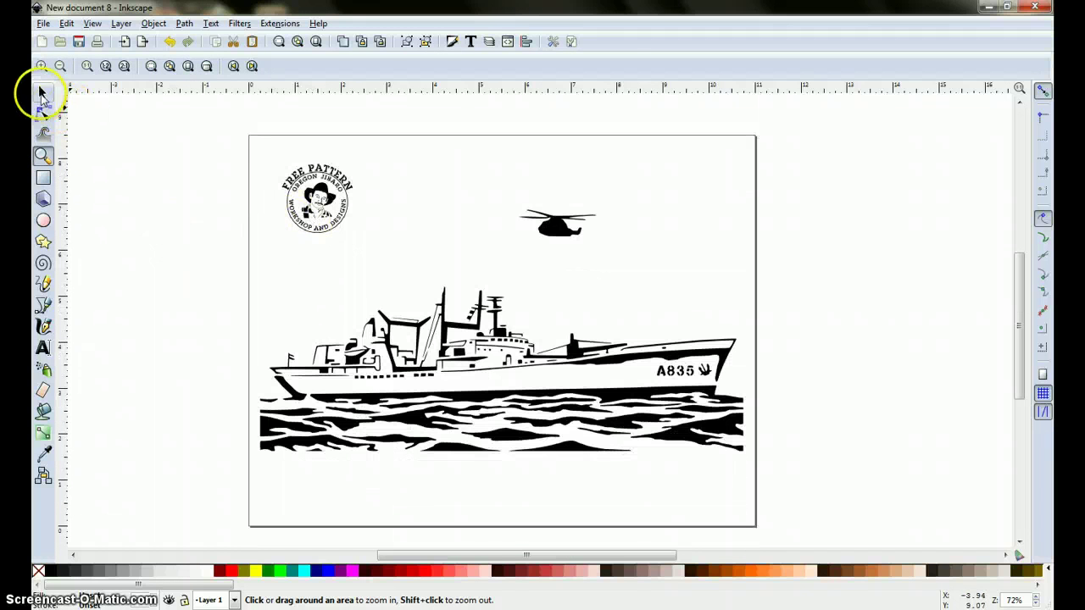
left_click(42, 93)
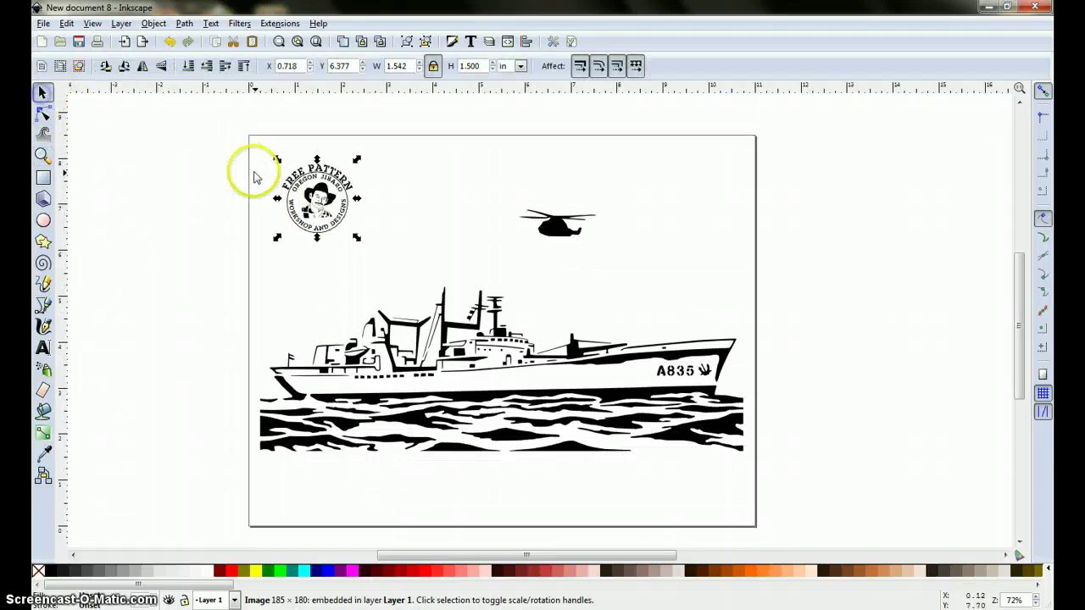
left_click(326, 216)
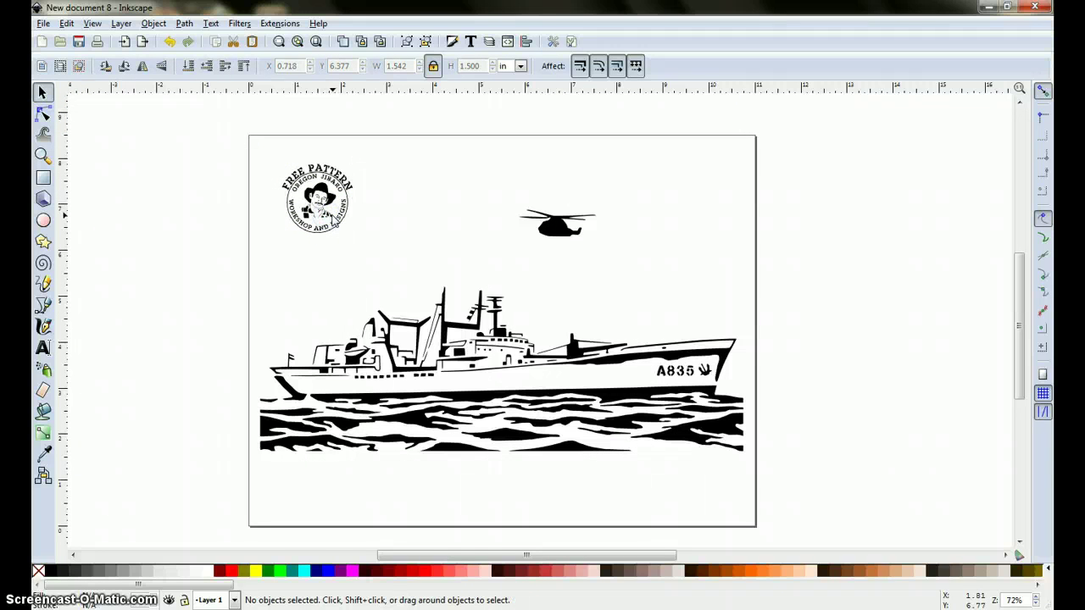
left_click(343, 218)
left_click(343, 218)
left_click_drag(342, 218, 339, 219)
left_click(192, 238)
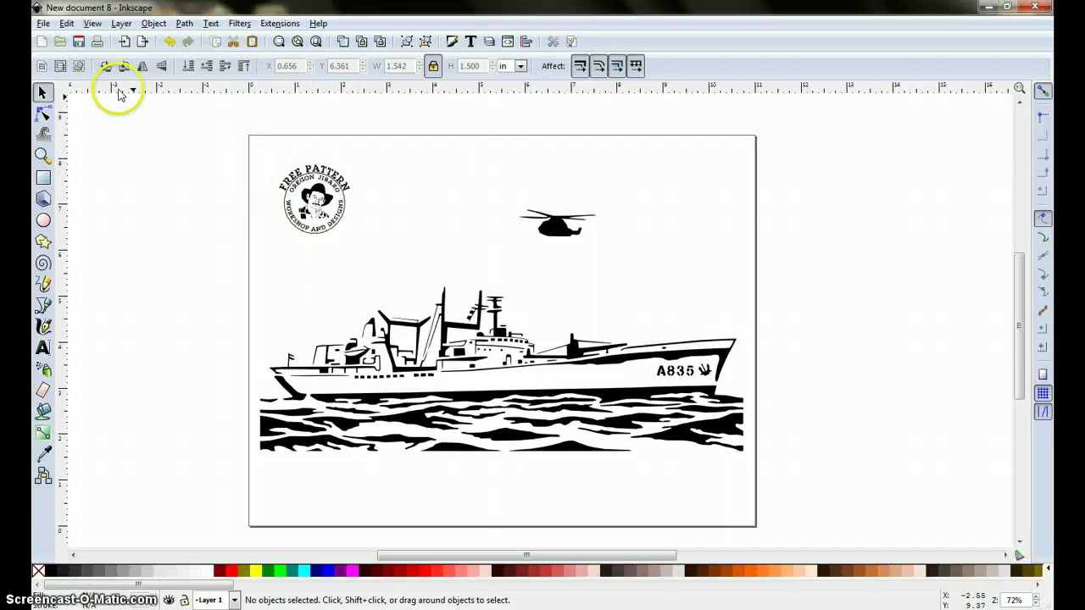
Export the whole page as pattern5.png at 990 × 765 px
left_click(42, 23)
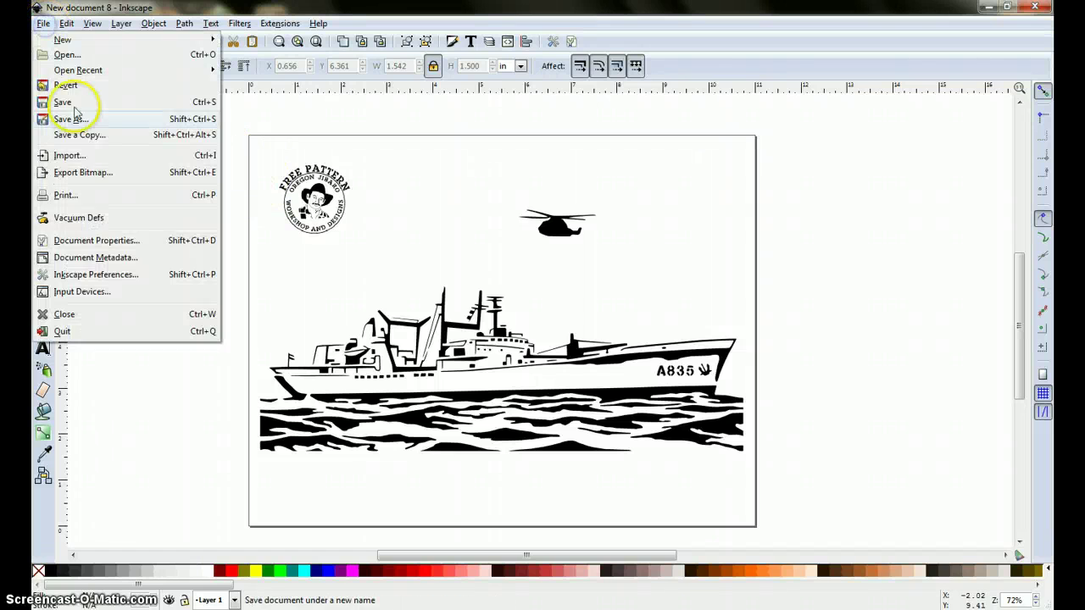
left_click(83, 172)
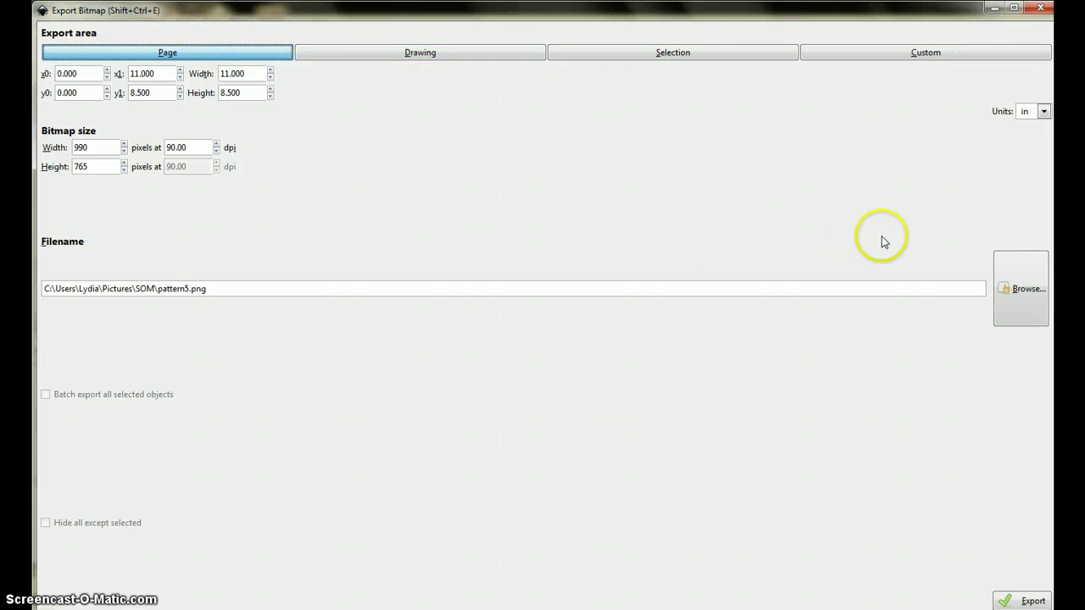
left_click(1005, 290)
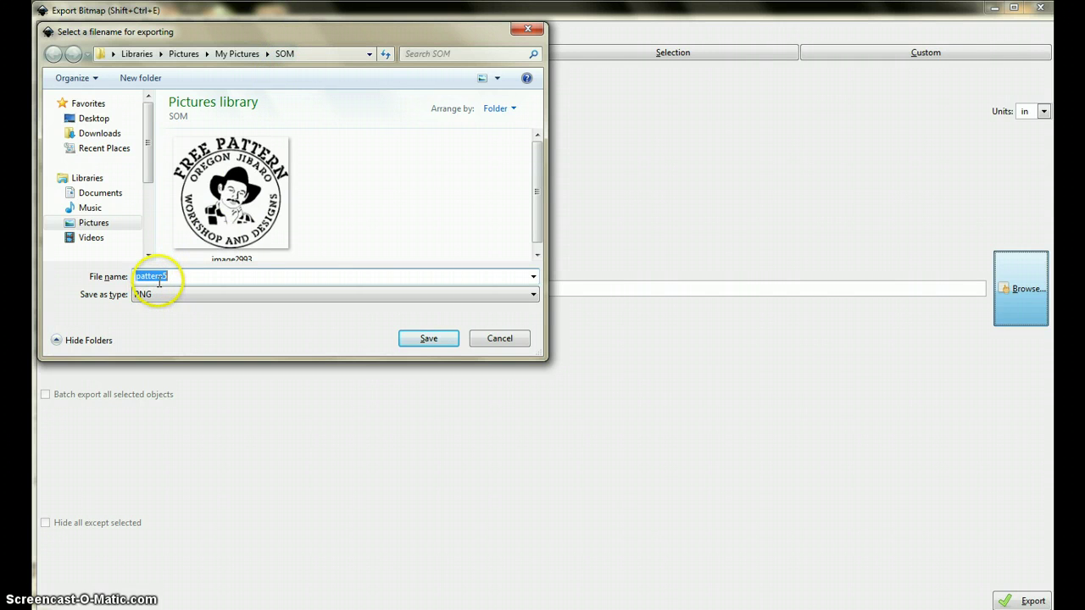
left_click(428, 341)
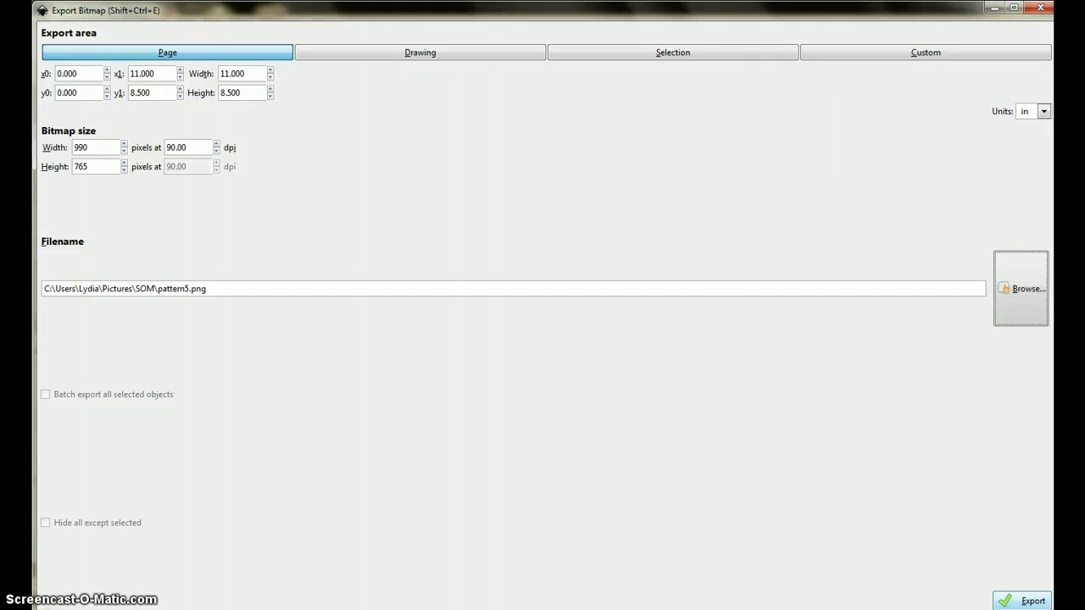
left_click(1033, 602)
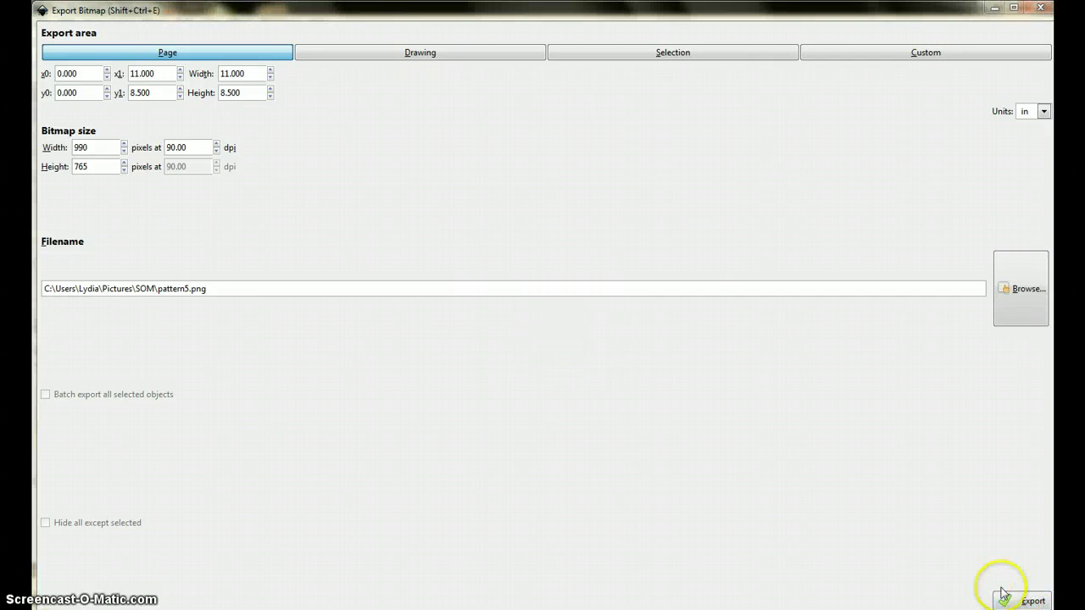
left_click(1038, 9)
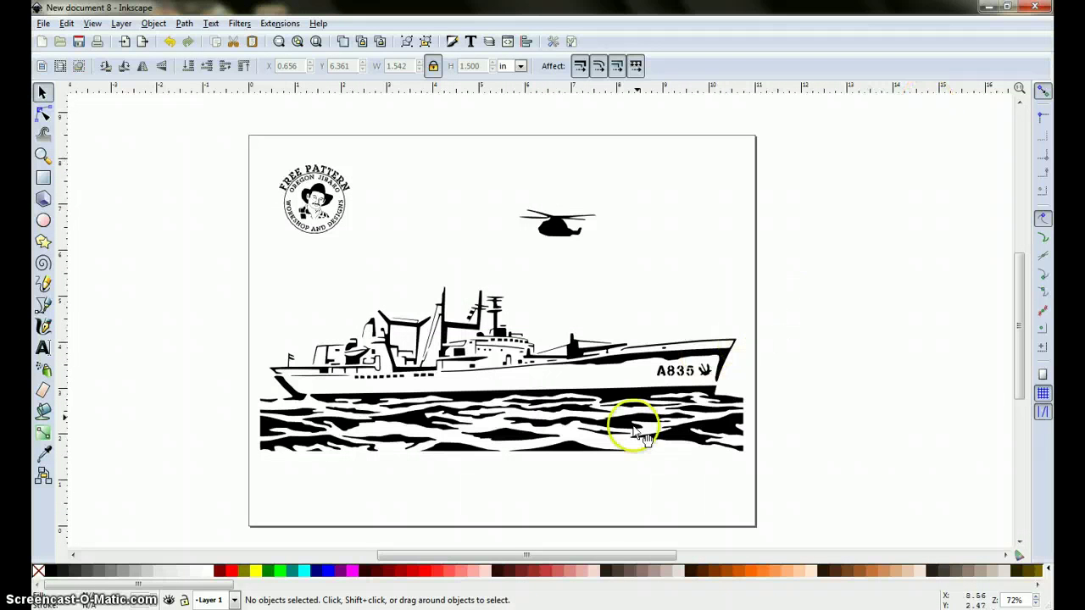
Bring up the SOM folder and open the exported pattern5 PNG in the photo viewer
mouse_move(534, 609)
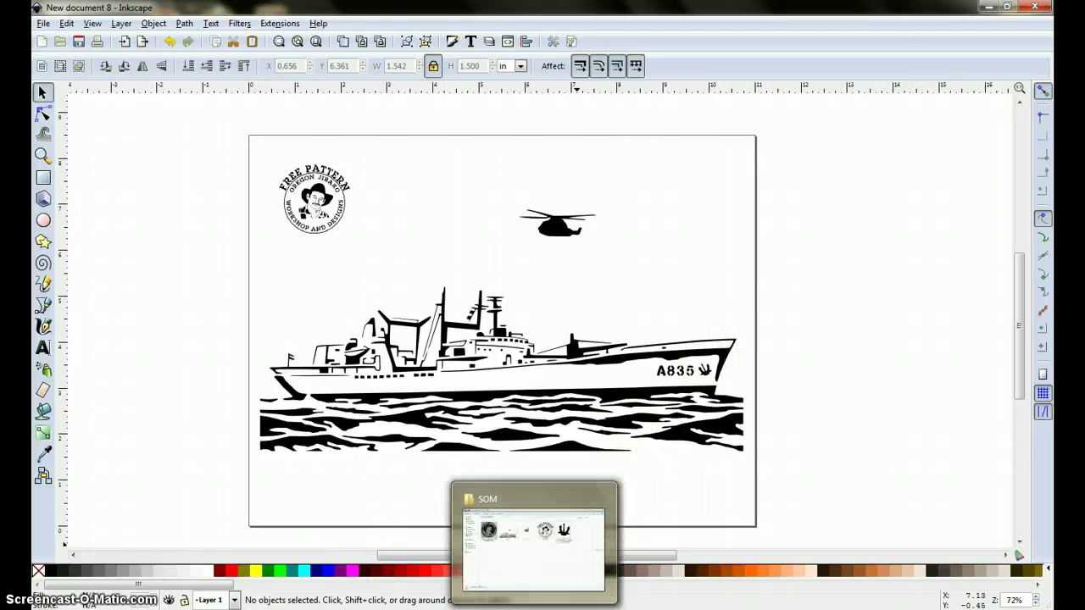
left_click(551, 534)
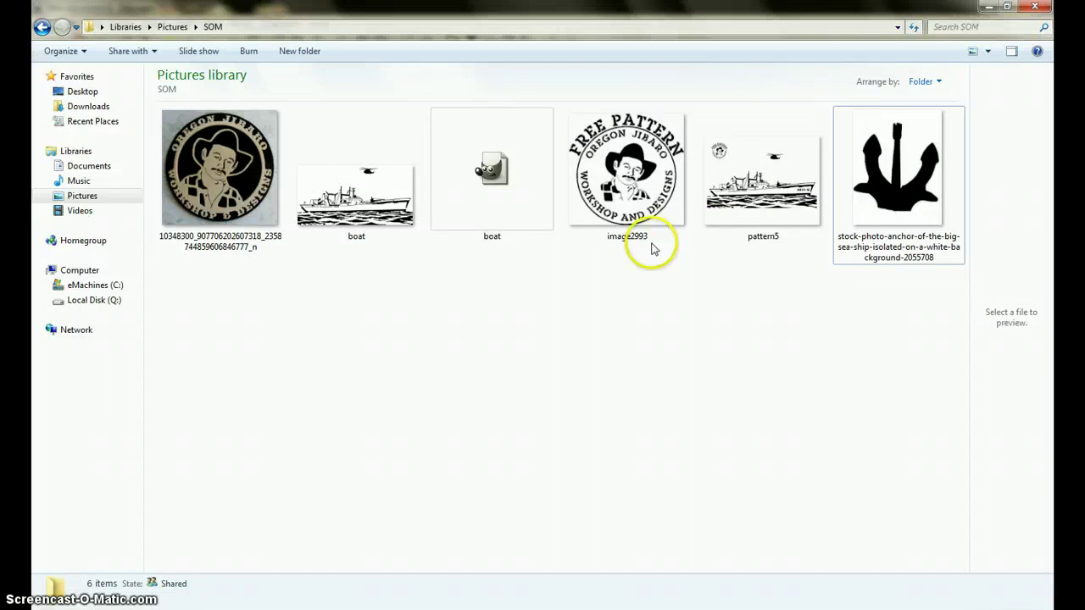
double_click(778, 222)
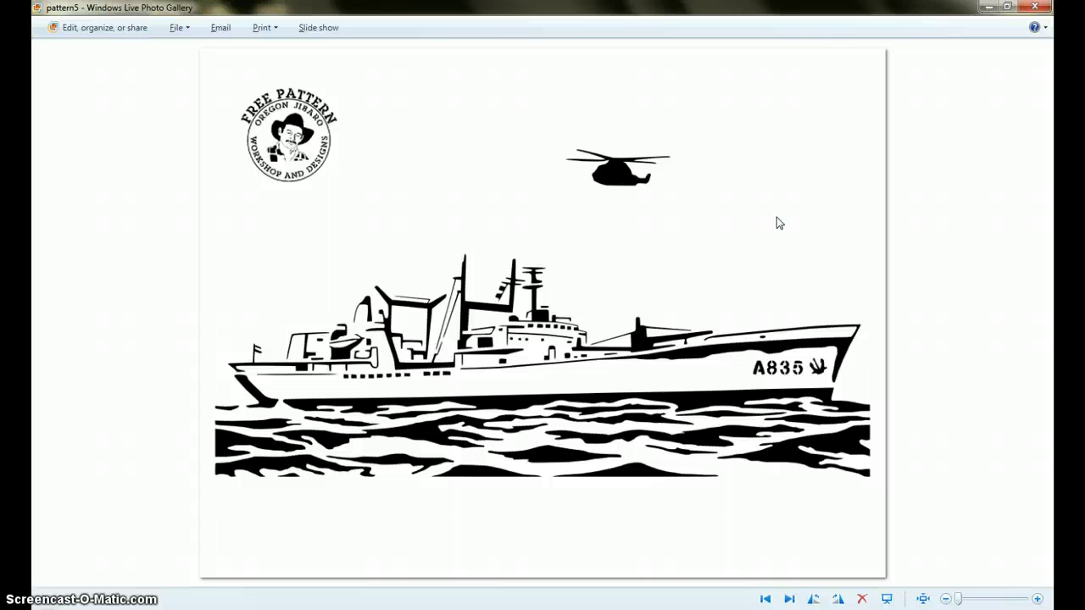
Check the 990 × 765 pattern5 export, close Photo Gallery, and select its thumbnail in SOM
left_click(726, 218)
left_click(1034, 7)
left_click(796, 140)
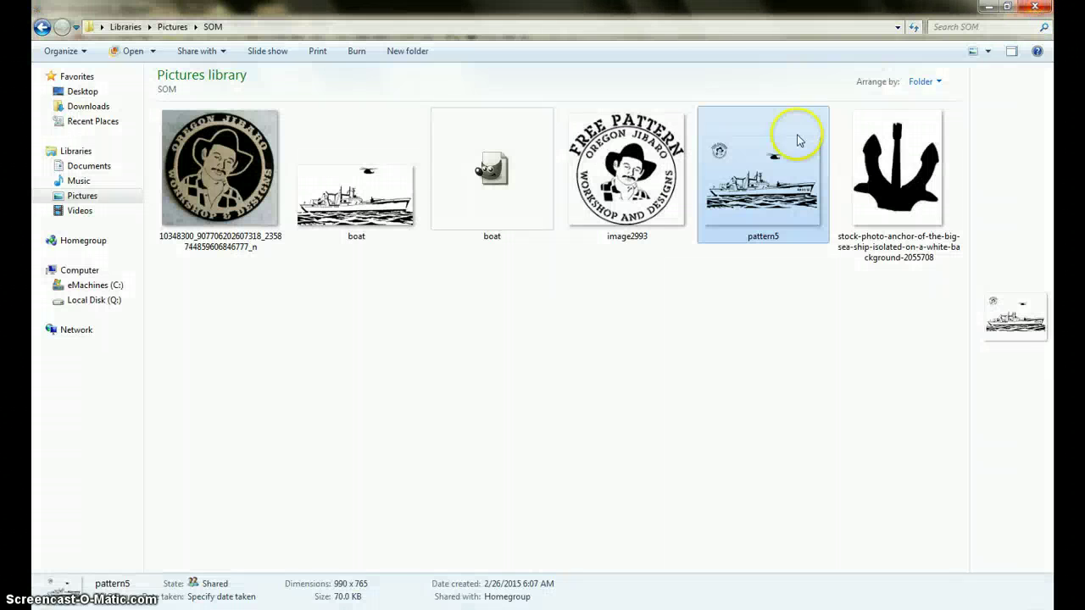
Switch back to Inkscape showing the finished stencil page with logo, helicopter, ship and A835 lettering
key("alt+Tab")
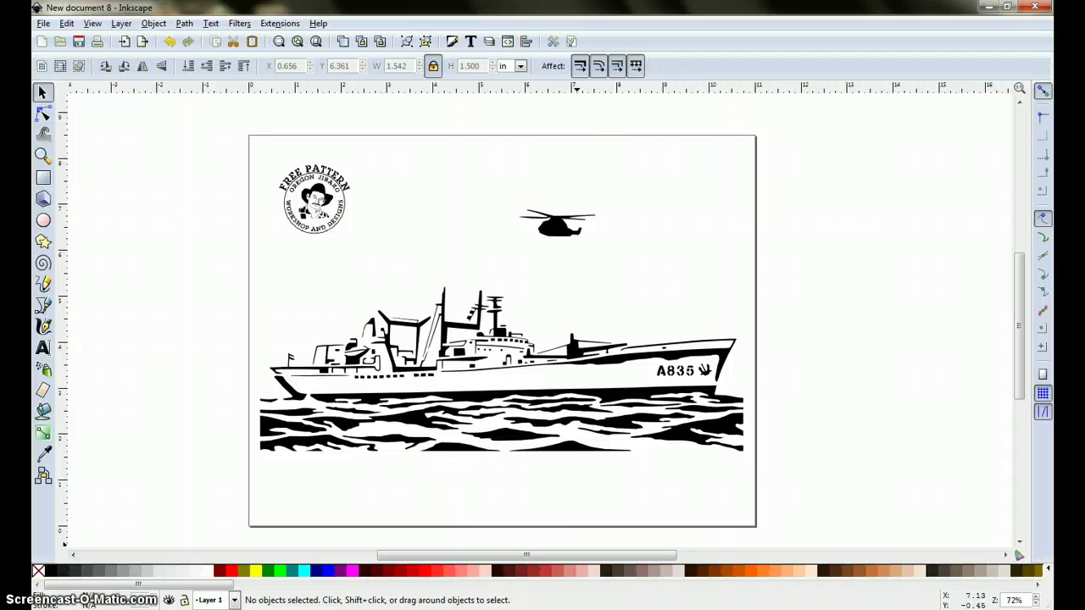